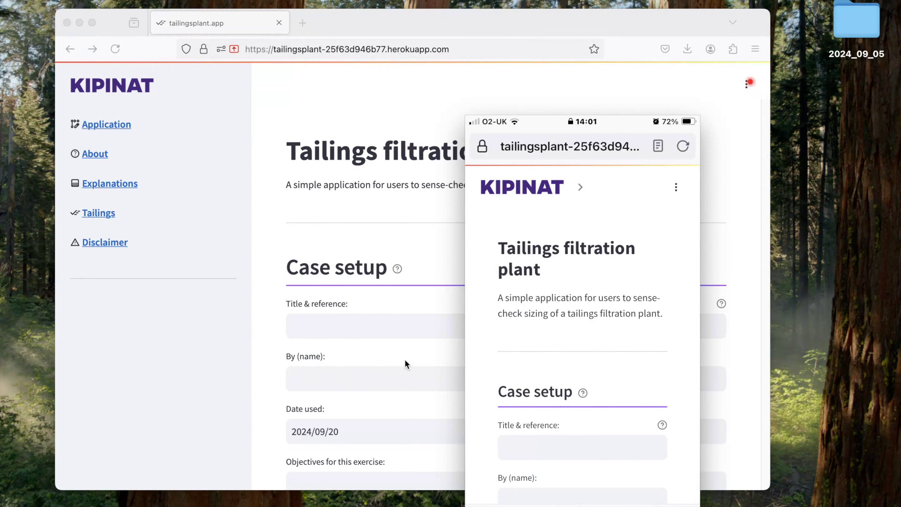
- Look over the start of the mobile page, then open and close its navigation sidebar
scroll(538, 341, "down", 6)
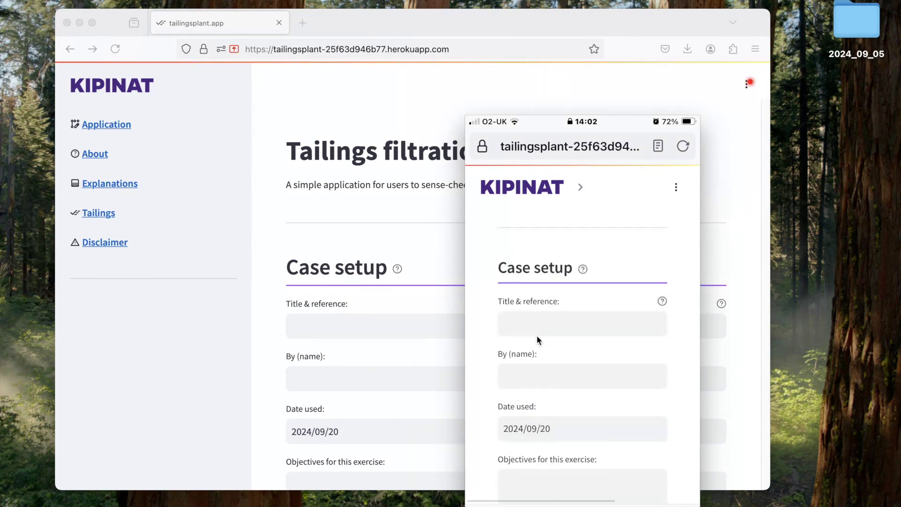
scroll(537, 335, "up", 6)
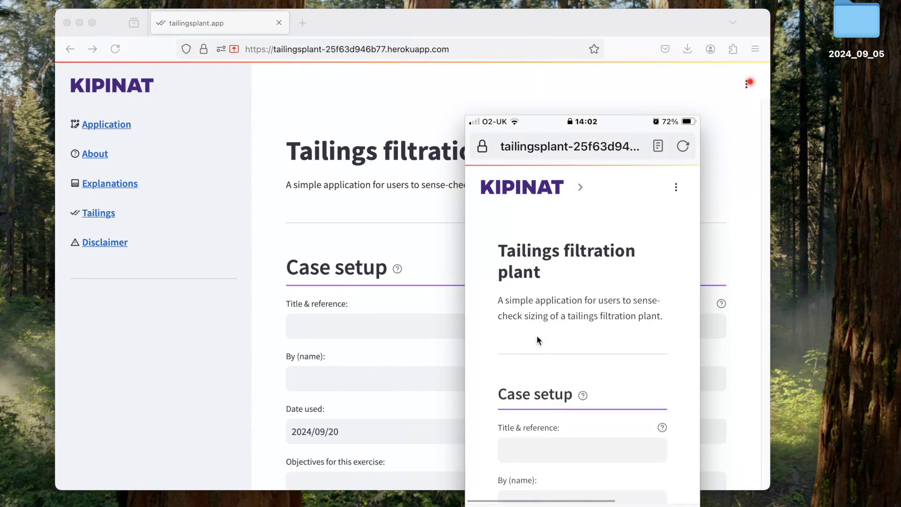
left_click(581, 187)
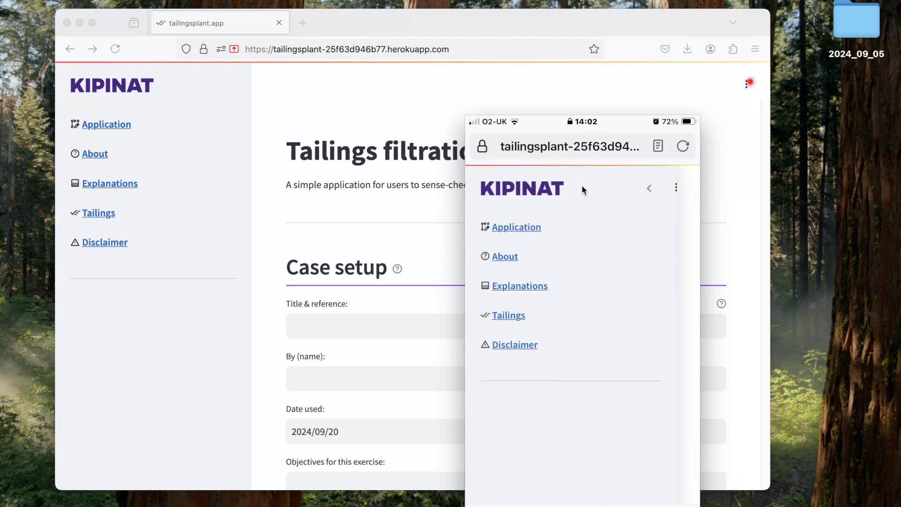
left_click(649, 189)
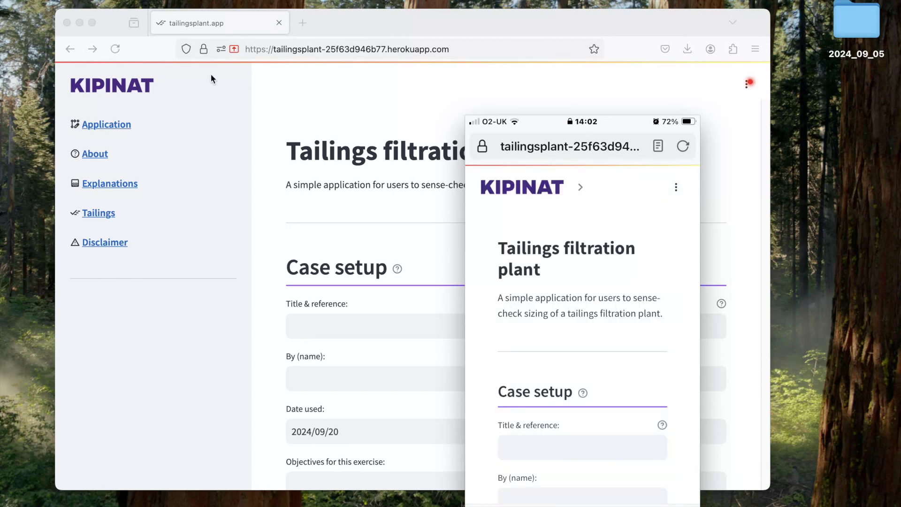
- Switch to the desktop browser window, collapse the page's navigation sidebar and expand it again
left_click(198, 81)
left_click(226, 85)
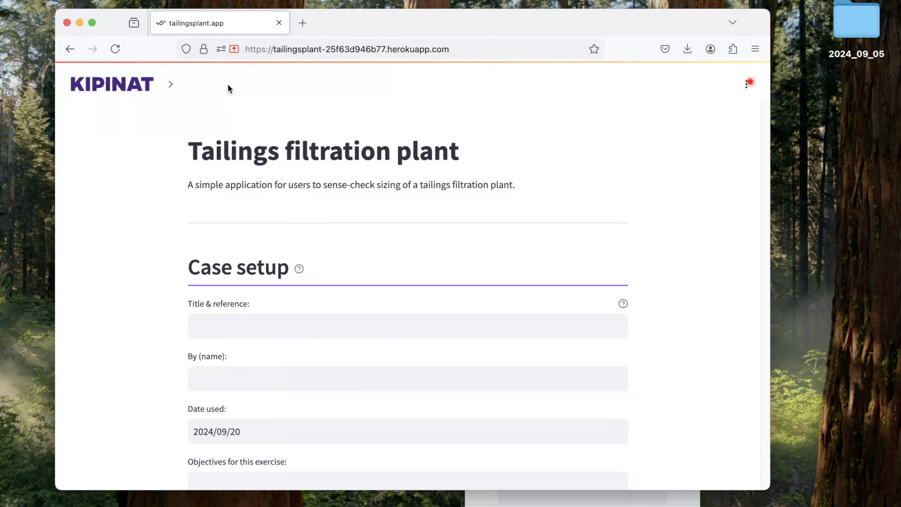
left_click(170, 85)
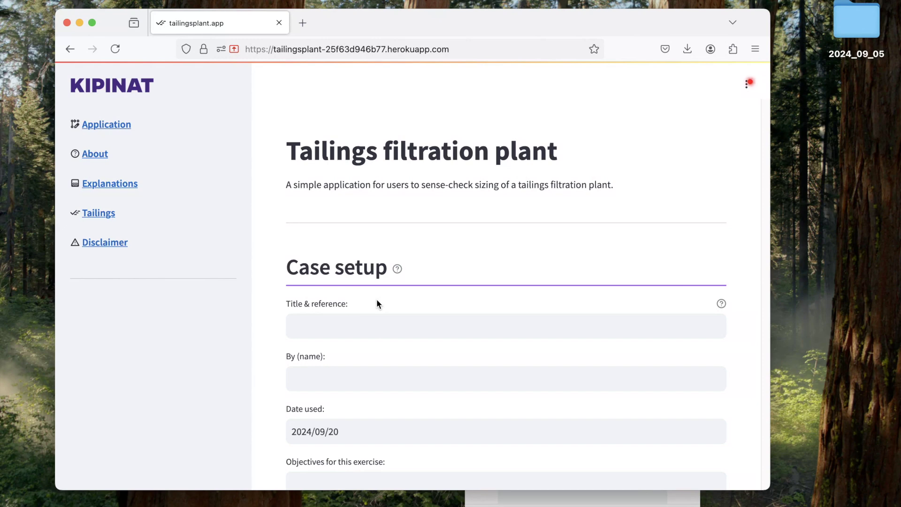
- Look through the About, Explanations, Tailings and Disclaimer sections and return to the Tailings filtration plant heading
left_click(89, 158)
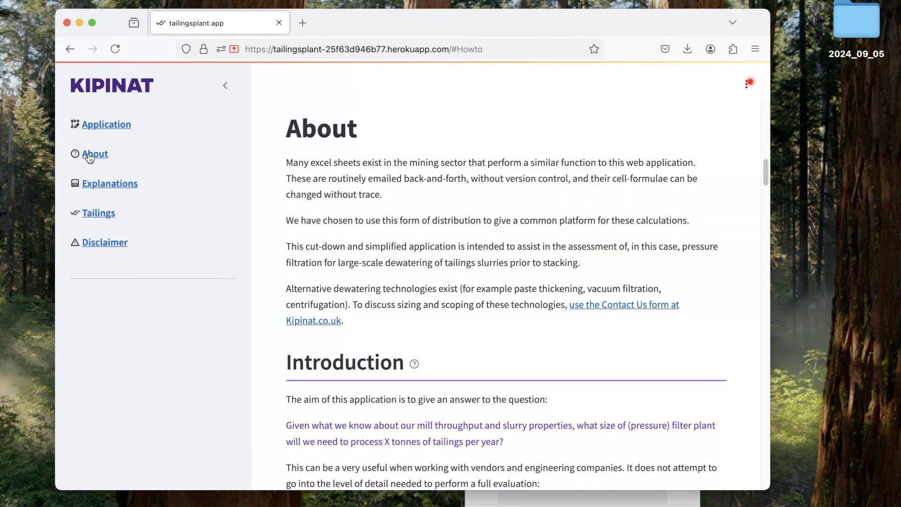
left_click(105, 188)
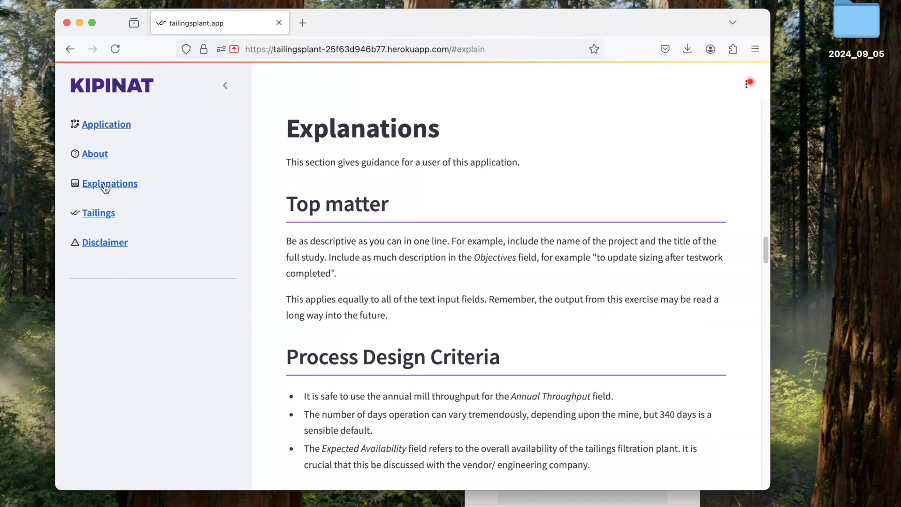
left_click(104, 219)
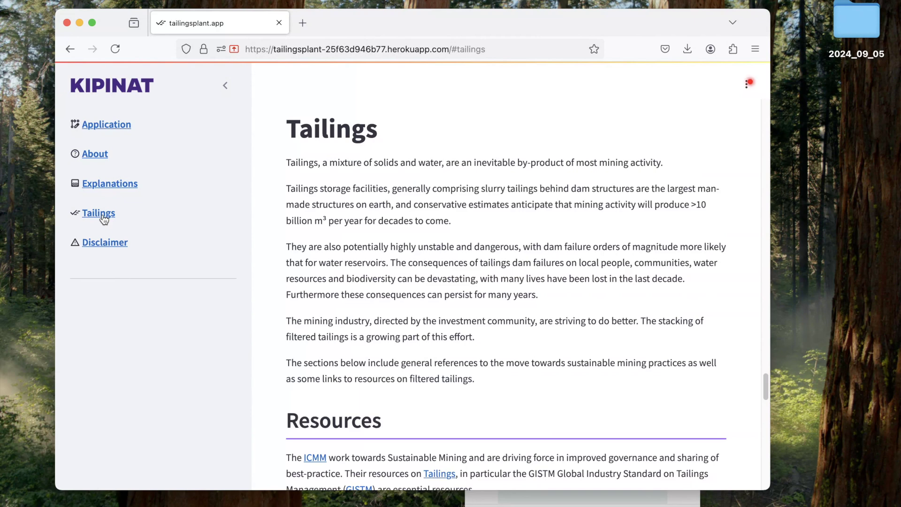
left_click(110, 244)
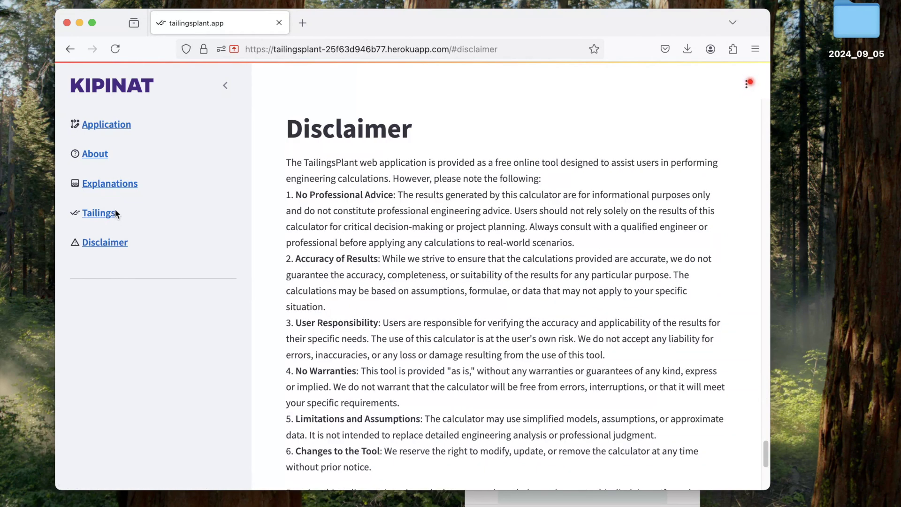
scroll(349, 215, "up", 15)
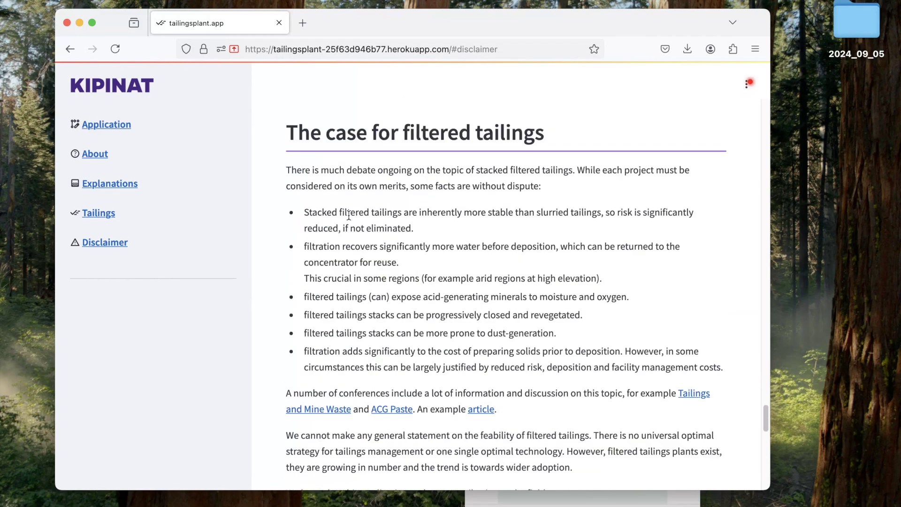
scroll(349, 216, "up", 20)
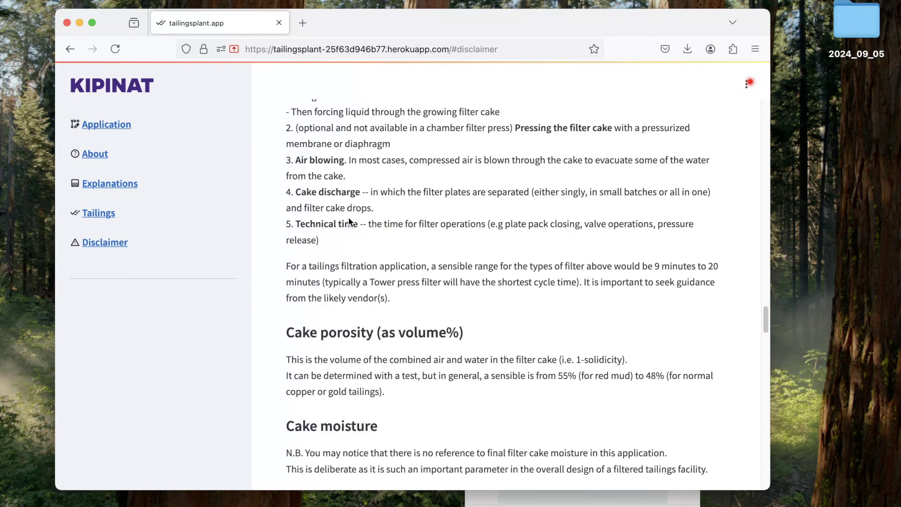
scroll(349, 217, "up", 20)
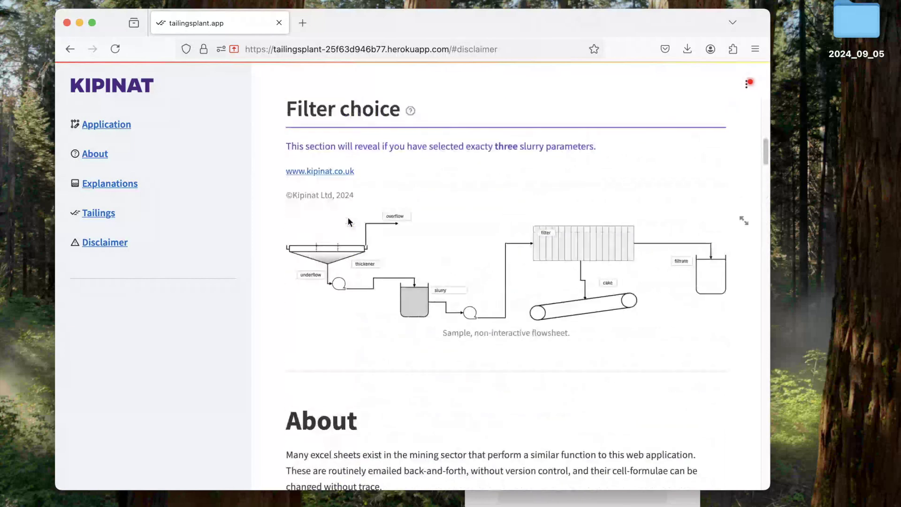
scroll(350, 221, "up", 3)
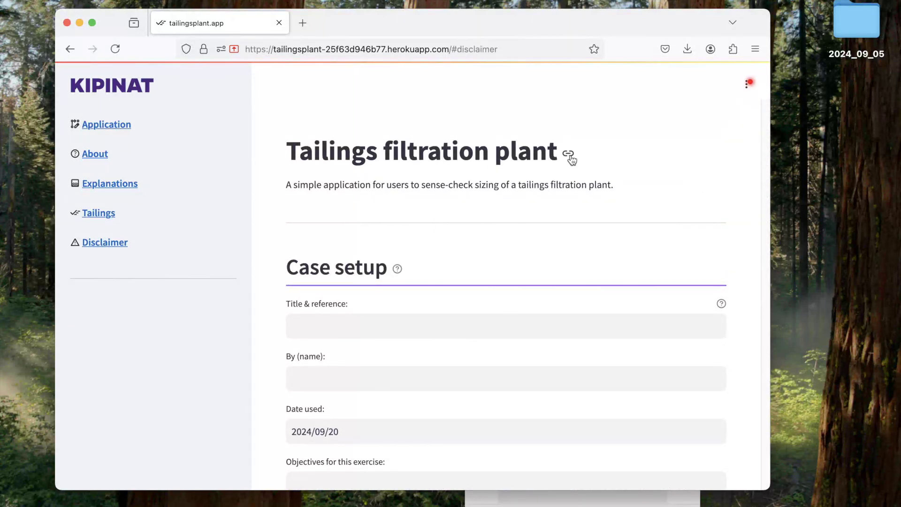
left_click(569, 155)
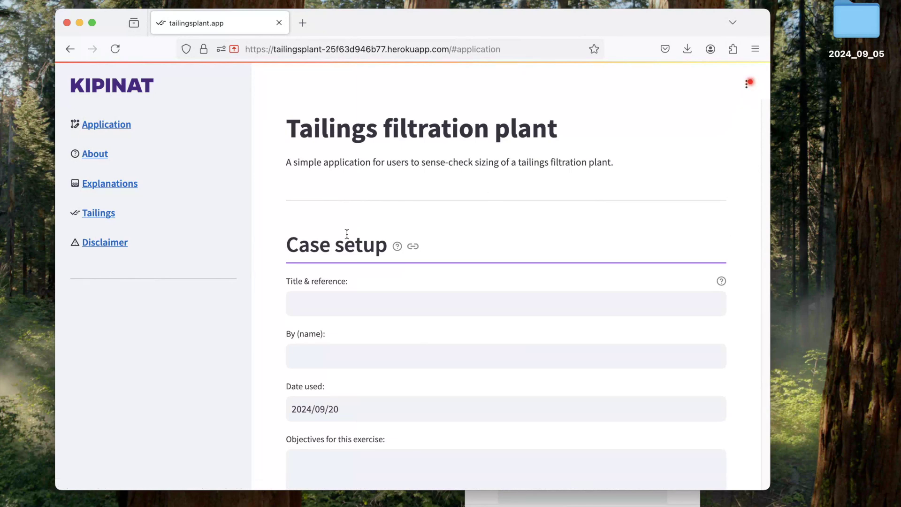
- Fill in the case setup with title "Demo", name "User" and date 2024/09/20
left_click(322, 306)
type("Demo")
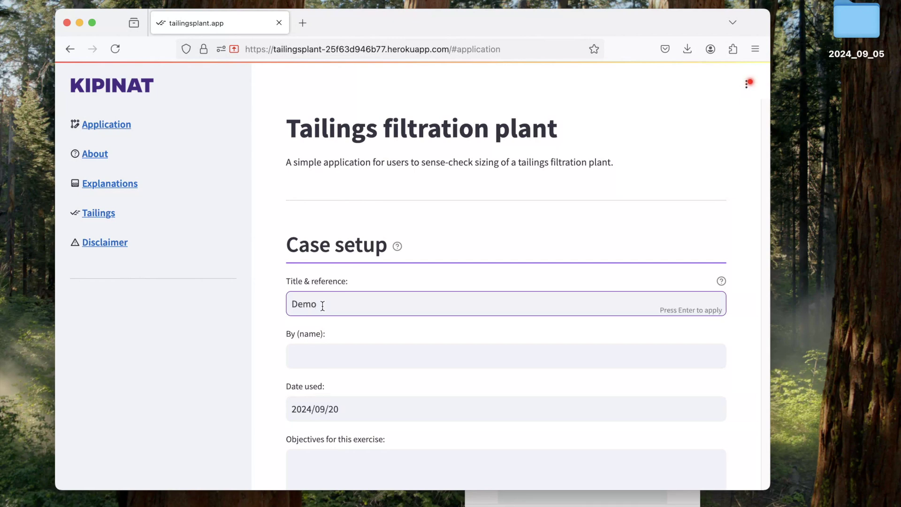
key("Tab")
type("User")
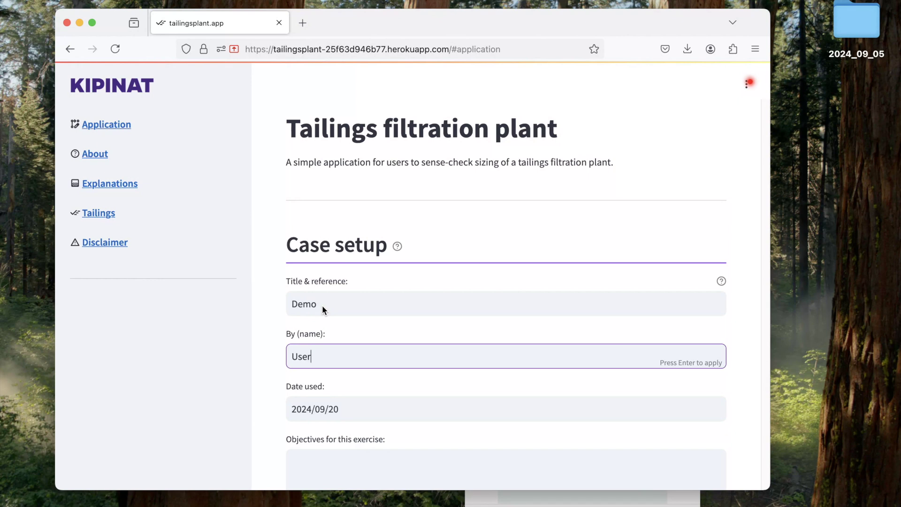
key("Tab")
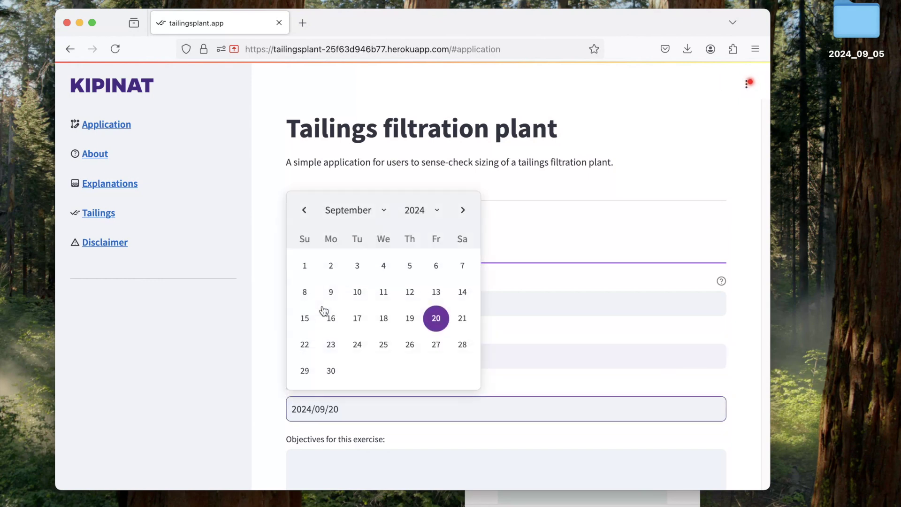
left_click(435, 317)
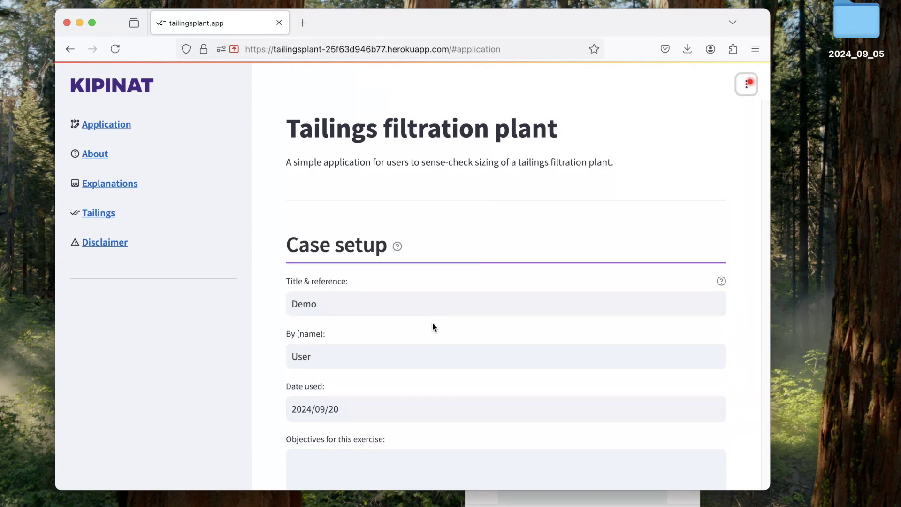
- Enter the exercise objectives as "This can have multiple paragraphs." and, after several blank lines, "Like this."
scroll(424, 344, "down", 5)
left_click(380, 309)
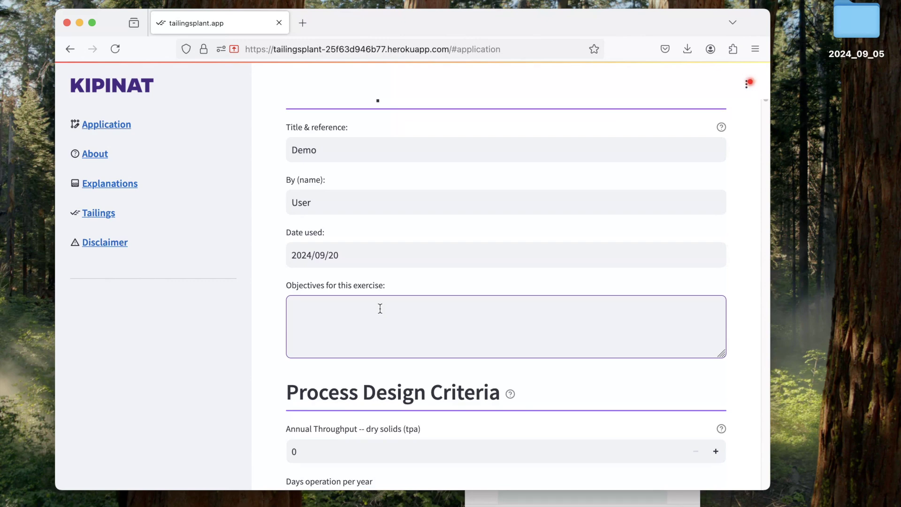
type("This can have multiple paragraph")
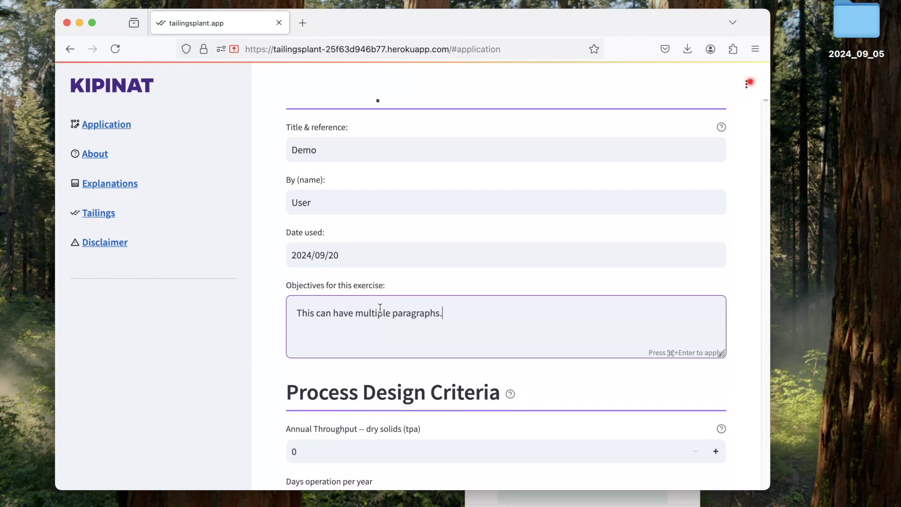
type("s.")
key("Return")
key("Return")
key("Return")
key("Return")
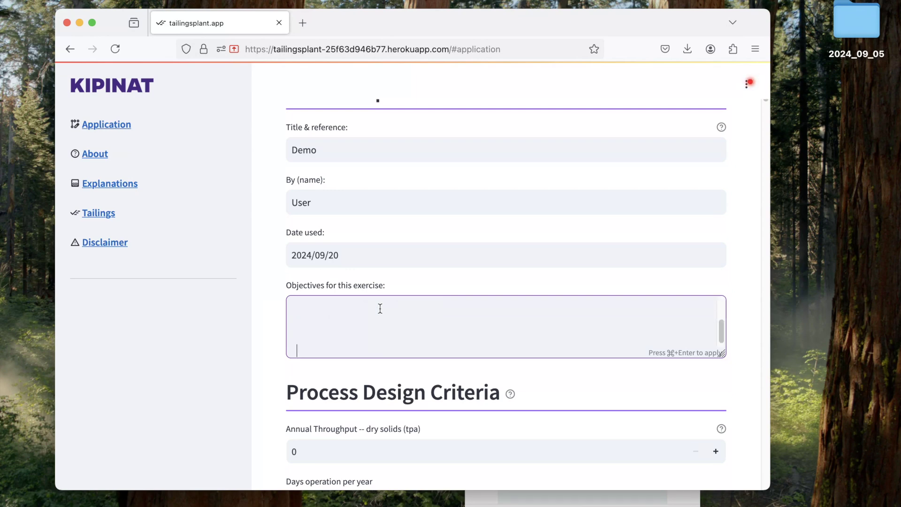
type("Like this.")
- Enlarge the objectives text box downward until both paragraphs fit inside it
left_click(721, 355)
left_click_drag(722, 384, 721, 431)
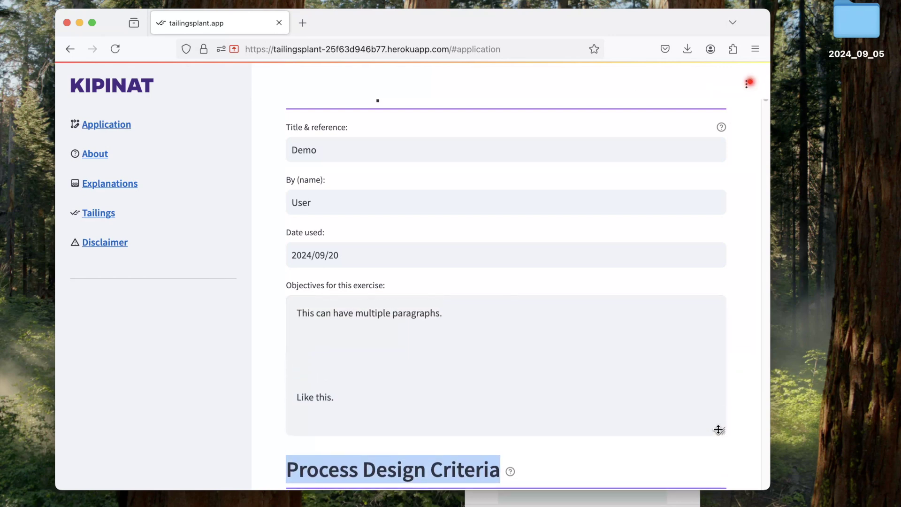
left_click(673, 408)
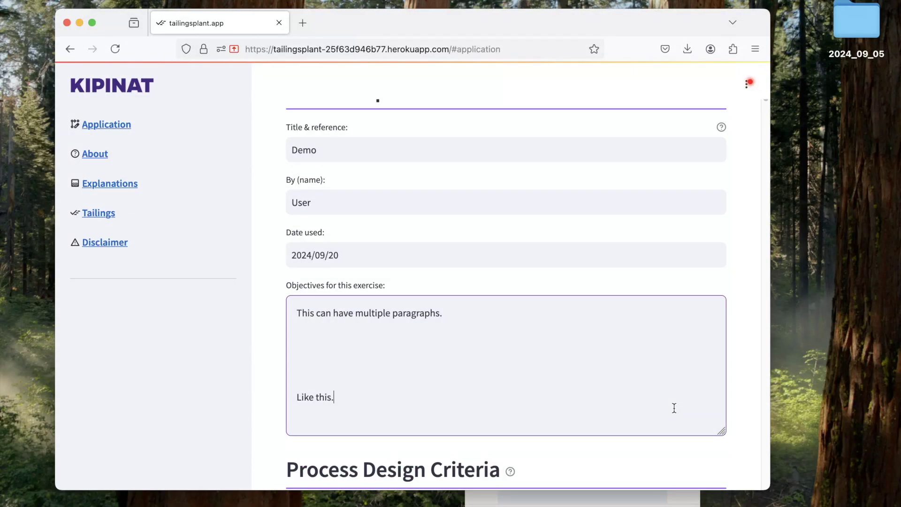
- Raise the annual dry solids throughput in three increments to 300000 tpa
key("Tab")
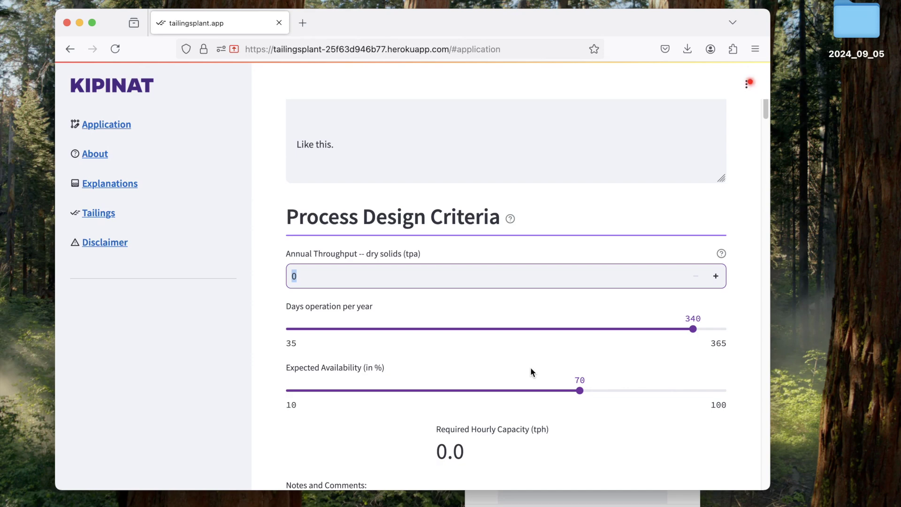
left_click(717, 276)
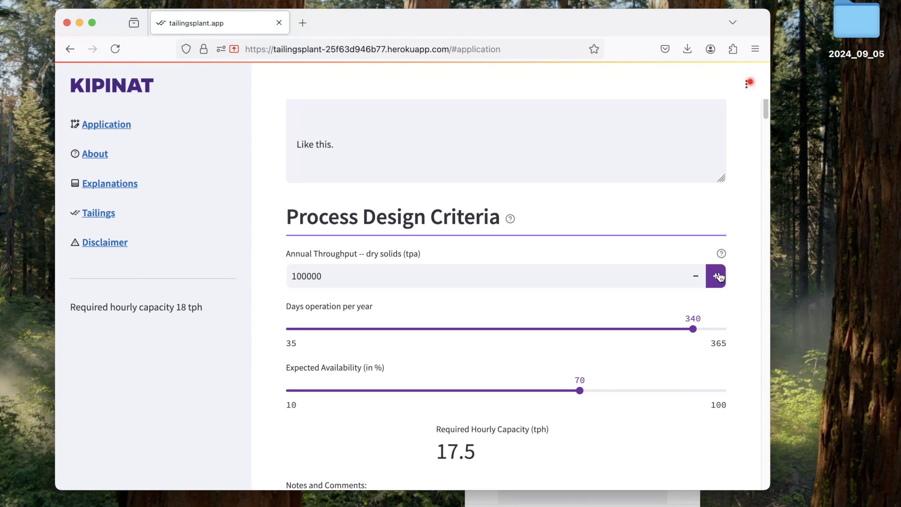
left_click(718, 276)
left_click(718, 276)
- Replace the annual dry solids throughput with 2010000 tpa
left_click_drag(356, 276, 289, 272)
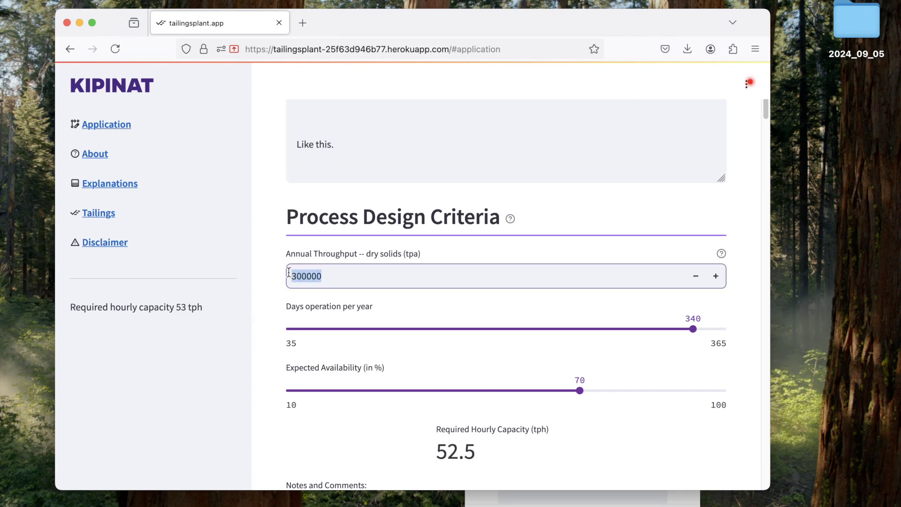
type("20")
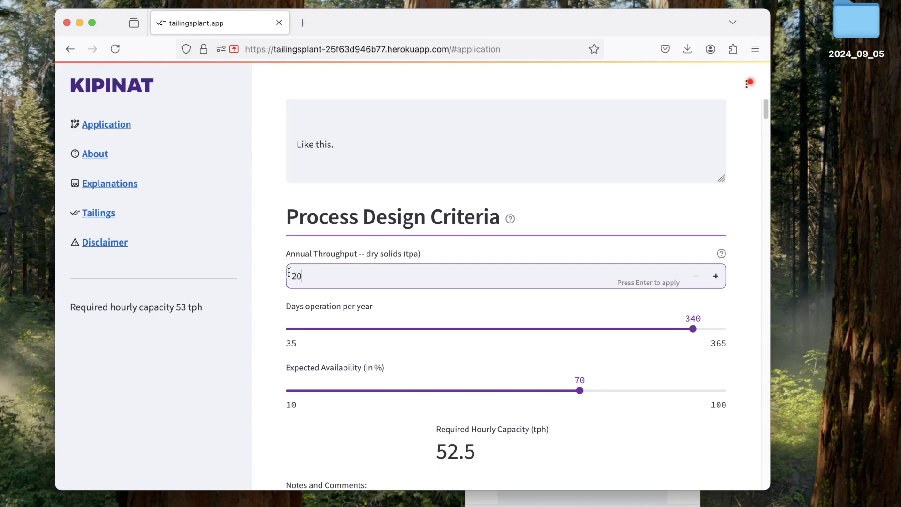
type("10000")
key("Return")
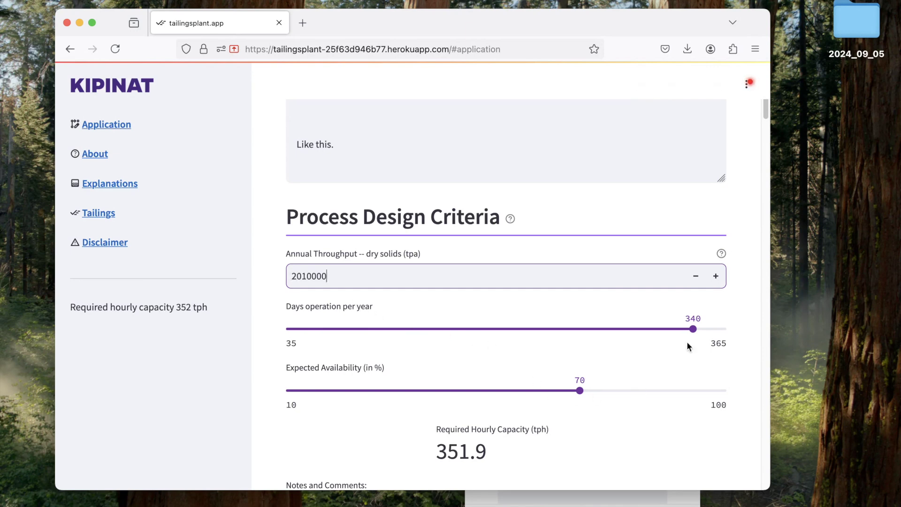
- Lower the annual throughput in two increments to 1810000 tpa and set the expected availability to 80%
left_click(695, 276)
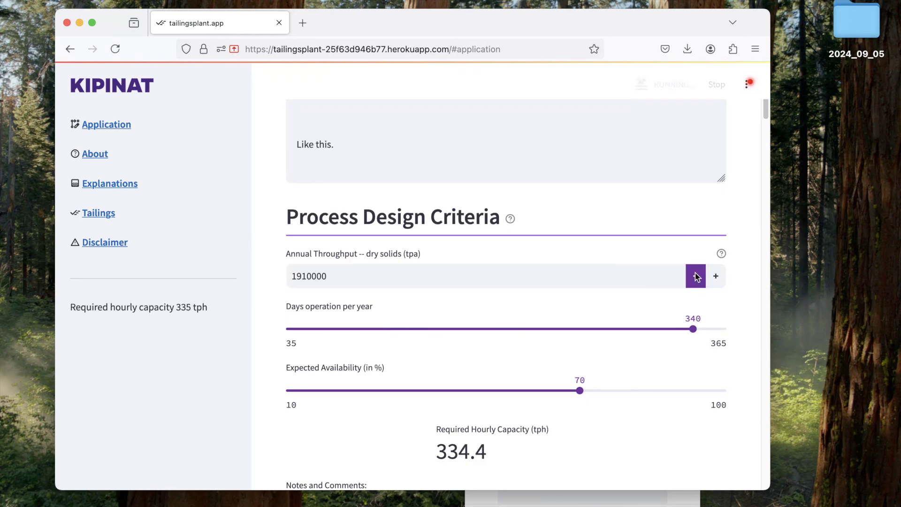
left_click(695, 276)
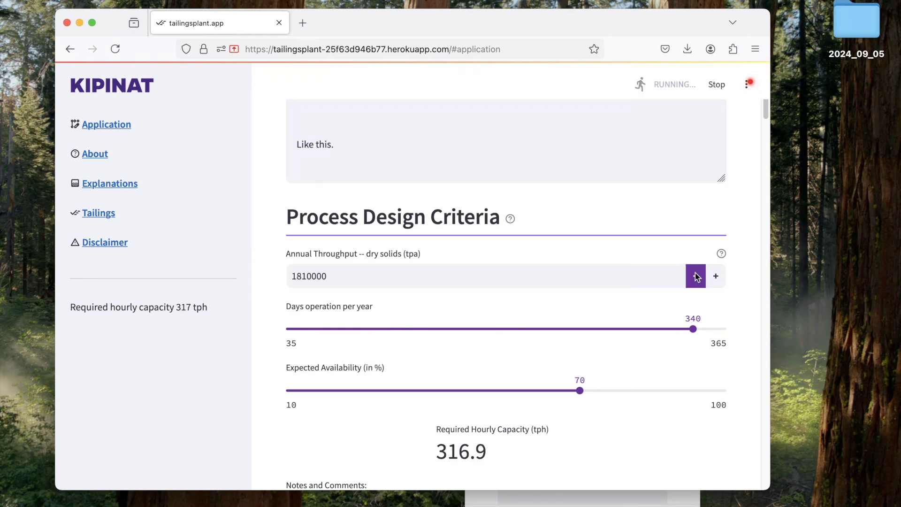
left_click_drag(580, 390, 628, 391)
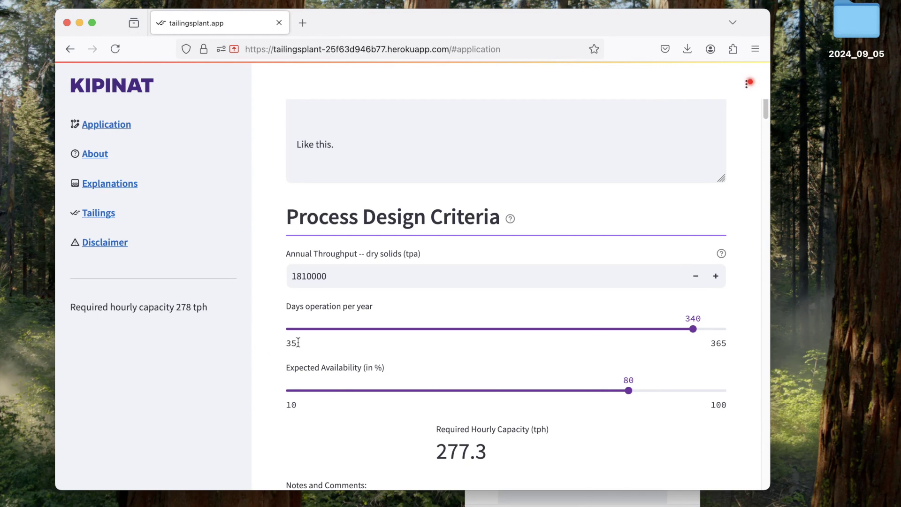
- Start the process design criteria notes with "Again, can be over multiple lines." followed by blank lines
scroll(304, 341, "down", 5)
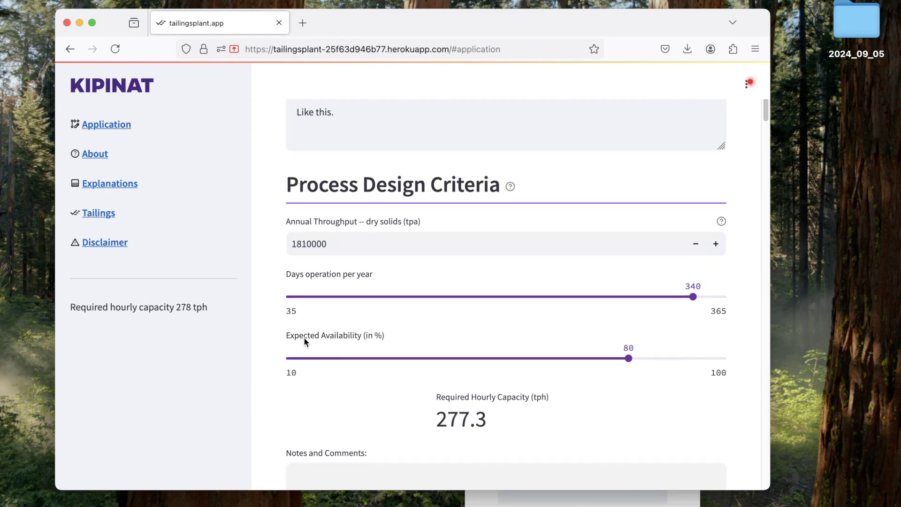
left_click(316, 284)
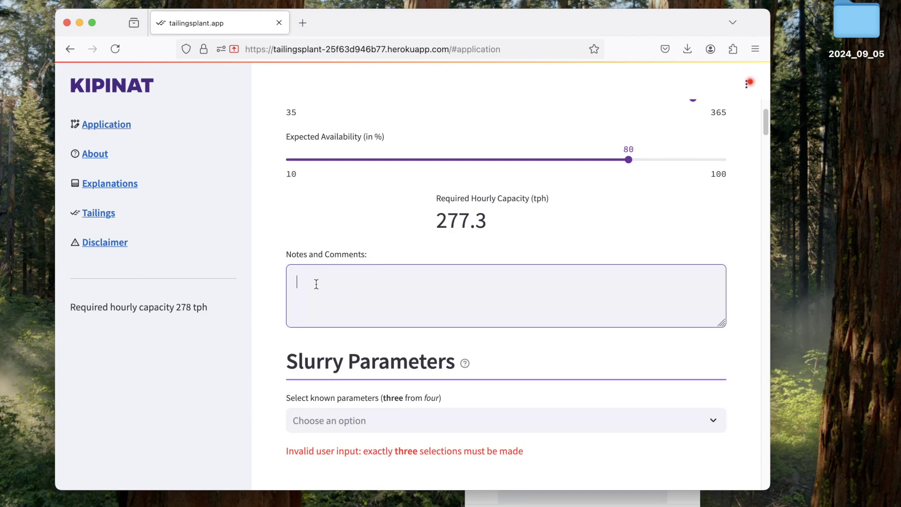
type("gar")
key("BackSpace")
key("BackSpace")
key("BackSpace")
type("Again, can ")
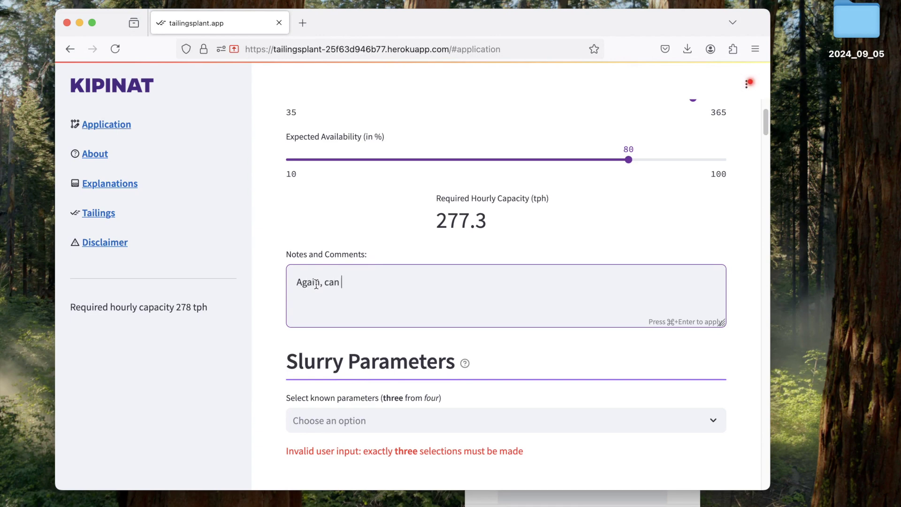
type("be over multiple lines.")
key("Return")
key("Return")
key("Return")
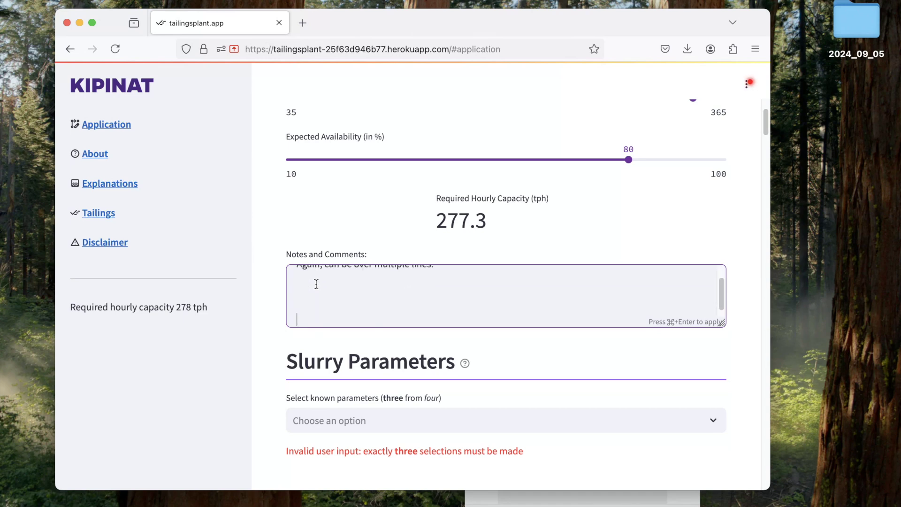
- Add the list numbers 1., 2. and 3. on separate lines, enlarge the notes box to fit, and apply the text
type("1.")
key("Return")
type("2.")
key("Return")
type("3.")
key("Return")
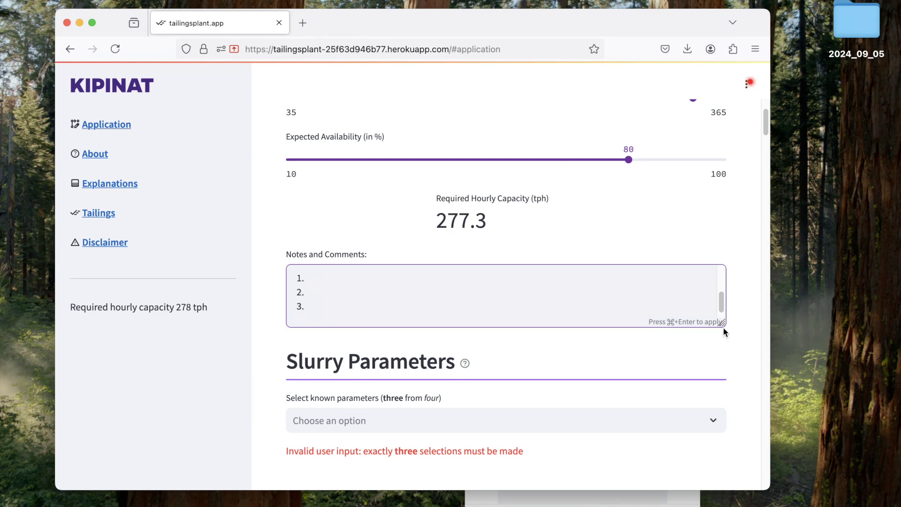
left_click_drag(723, 325, 728, 416)
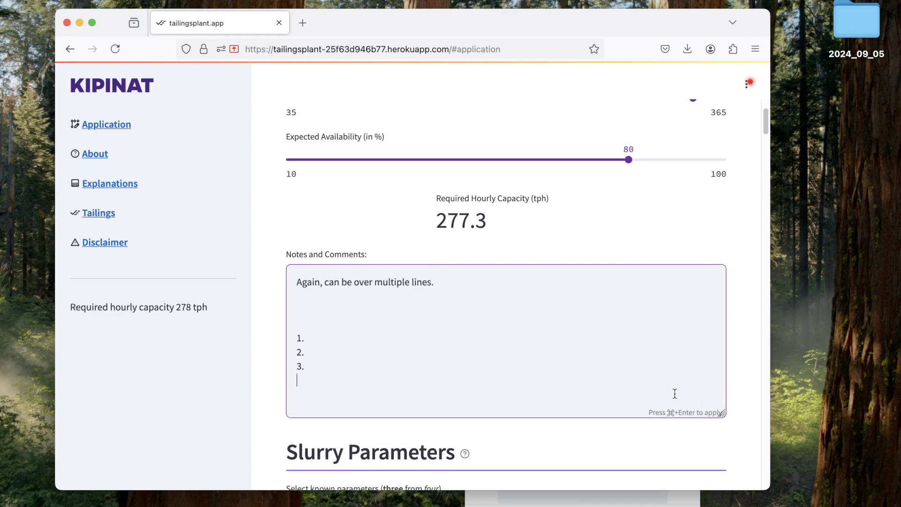
key("super+Return")
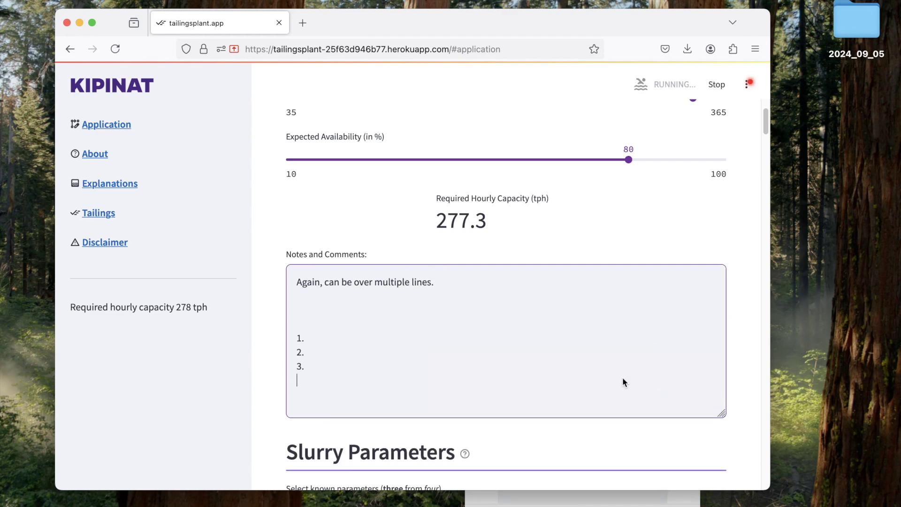
- Select Liquid SG, Slurry SG and Percentage solids (wt) as the three known slurry parameters
left_click(480, 454)
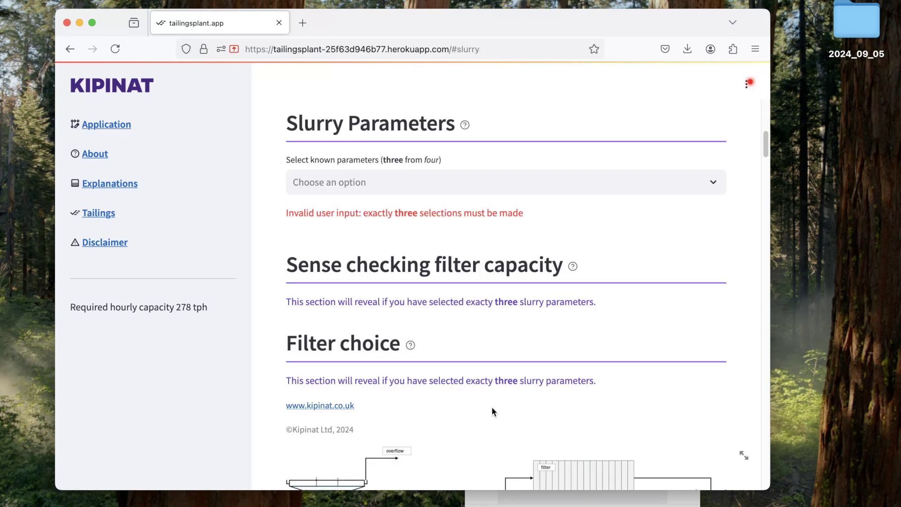
left_click(363, 185)
left_click(326, 232)
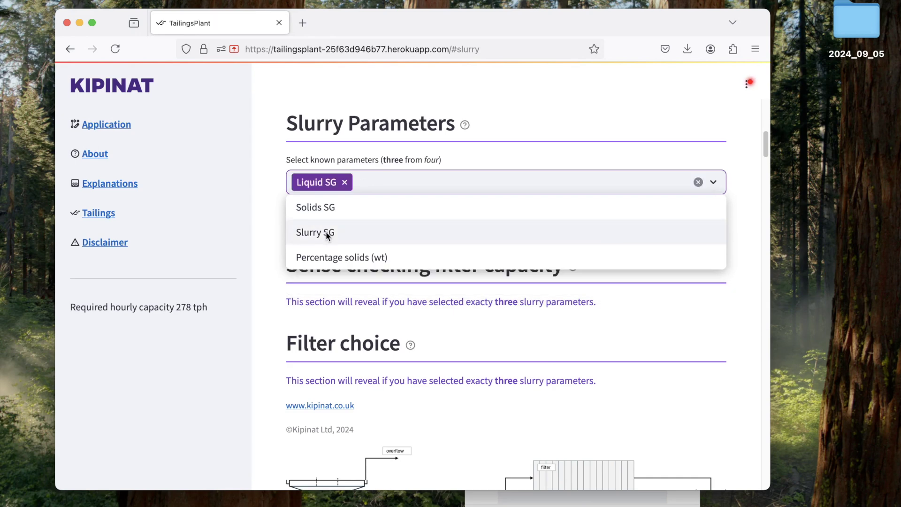
left_click(327, 232)
left_click(329, 234)
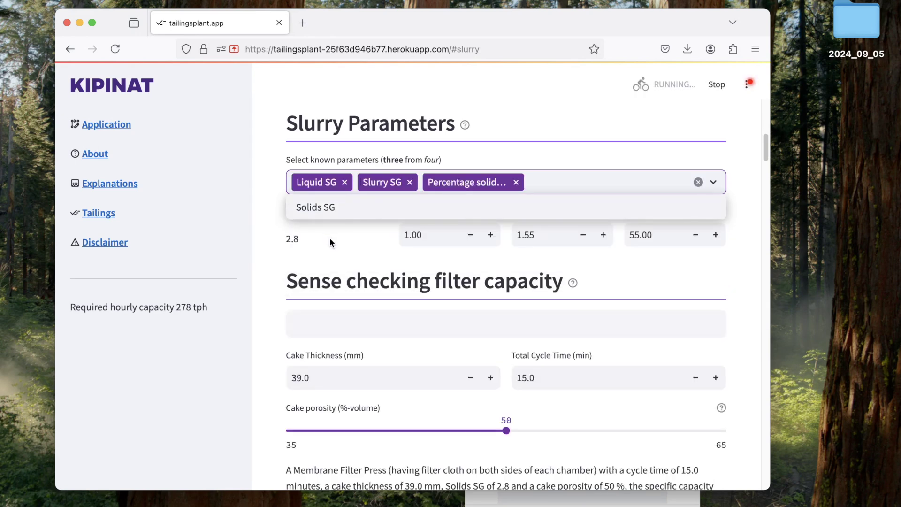
left_click(273, 241)
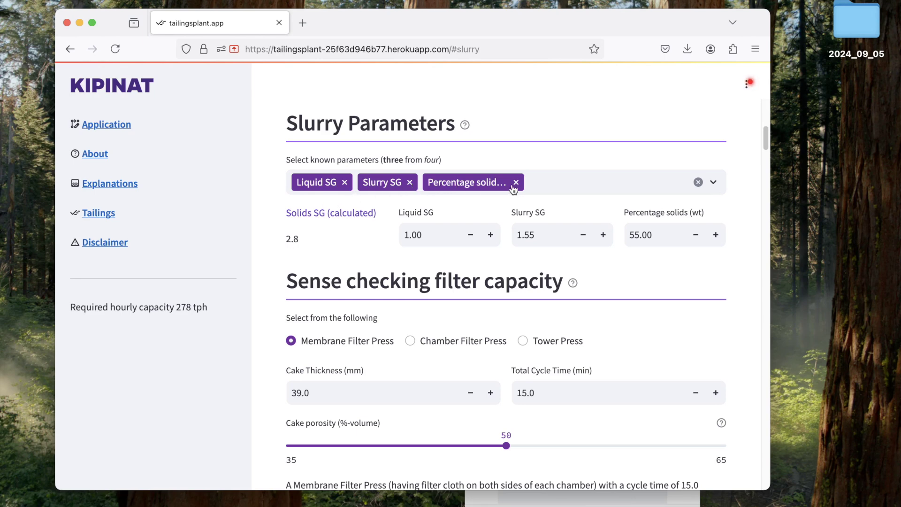
- Replace Slurry SG with Solids SG among the known slurry parameters
left_click(410, 183)
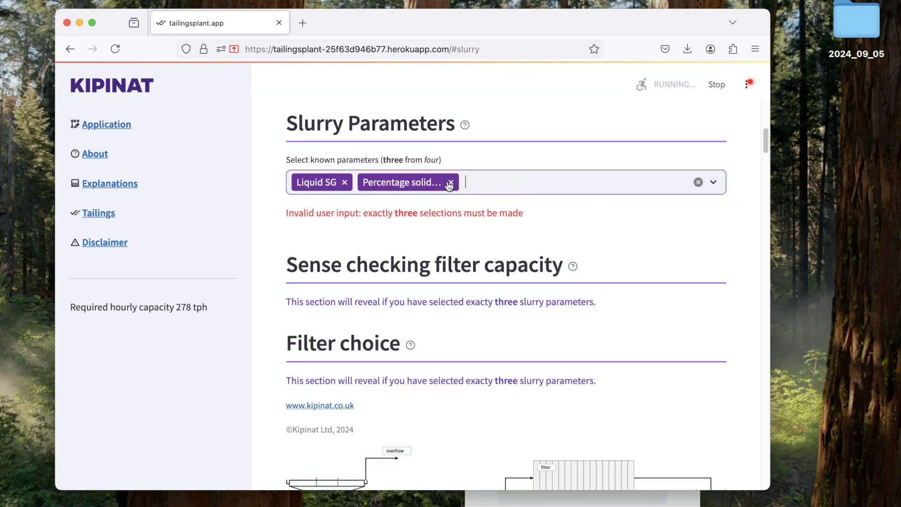
left_click(475, 181)
left_click(331, 208)
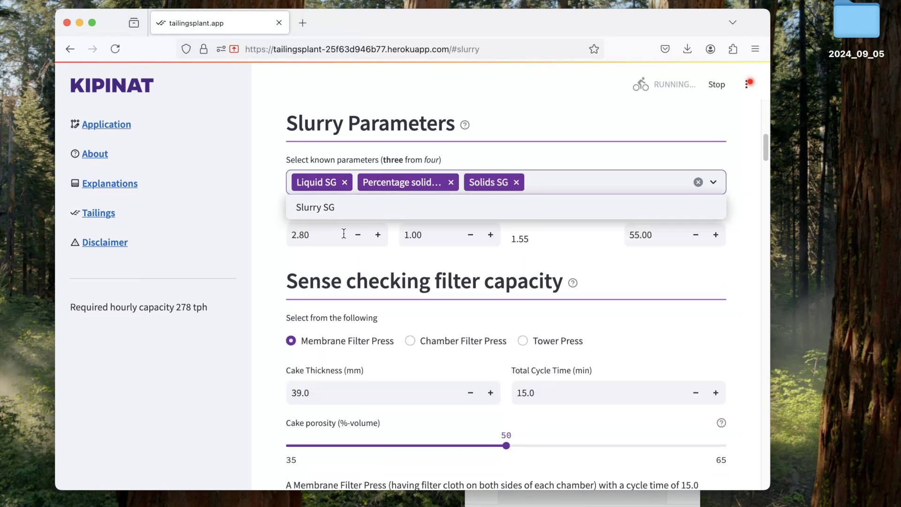
left_click(265, 255)
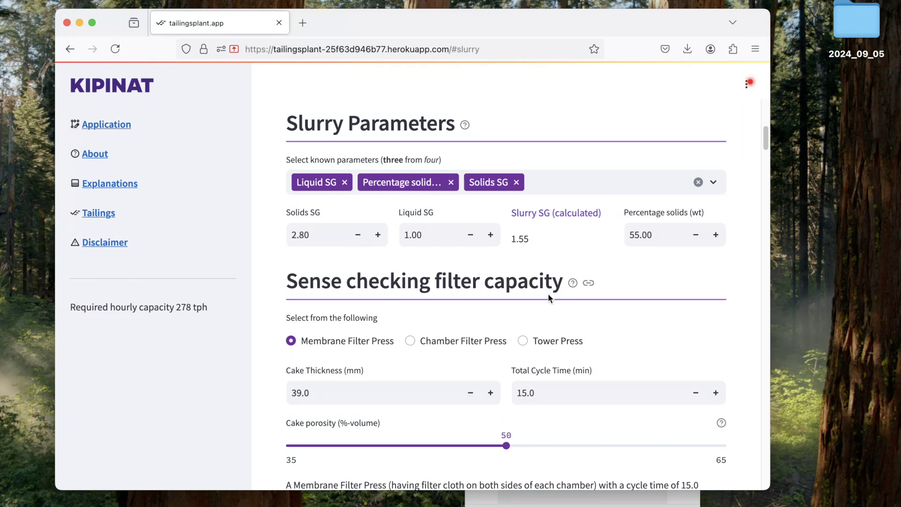
- For the membrane filter press, raise cake thickness to 39.1 mm and cycle time to 15.1 min, and lower cake porosity to 49%
left_click(590, 285)
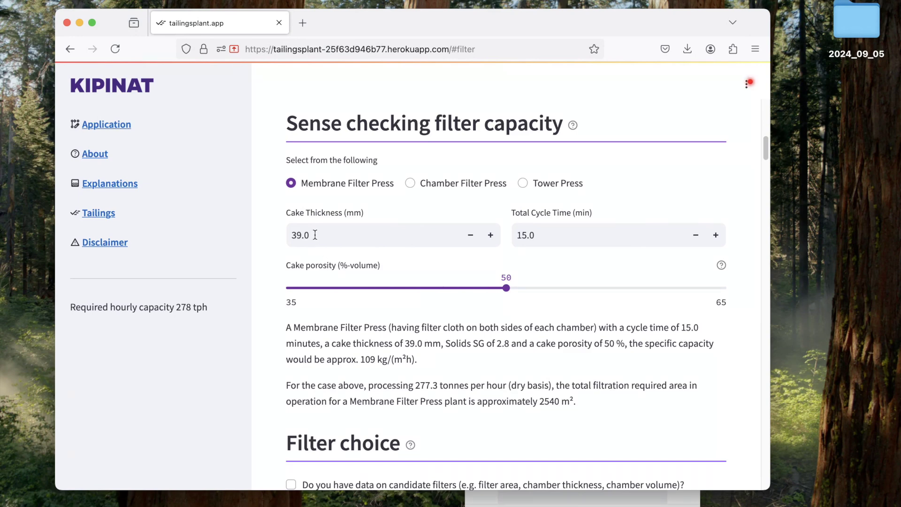
left_click(490, 235)
left_click(716, 235)
left_click_drag(506, 287, 491, 287)
- Set the cake thickness to 40 mm and the total cycle time to 11 minutes
left_click_drag(321, 236, 276, 233)
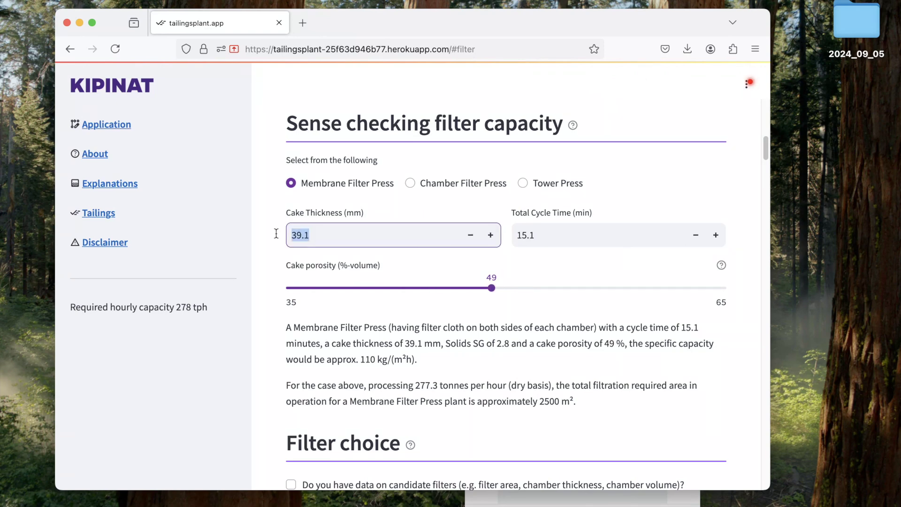
type("40")
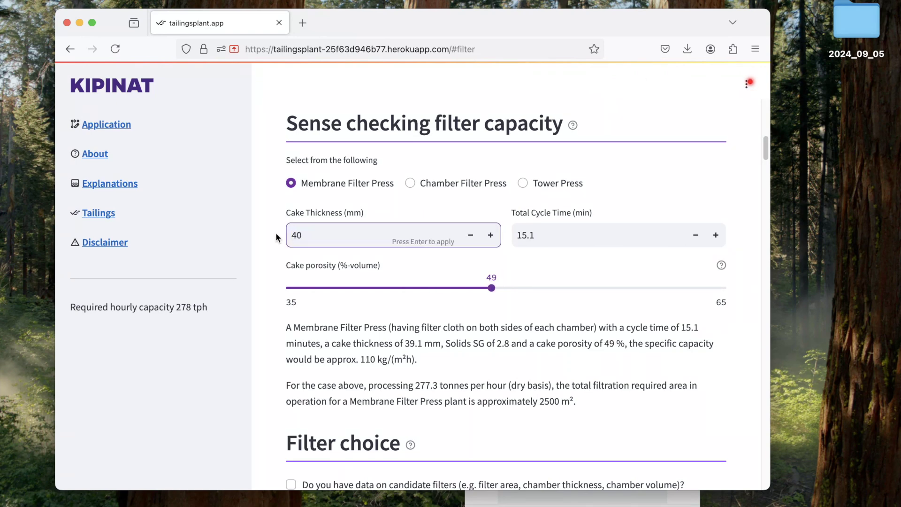
key("Tab")
type("11")
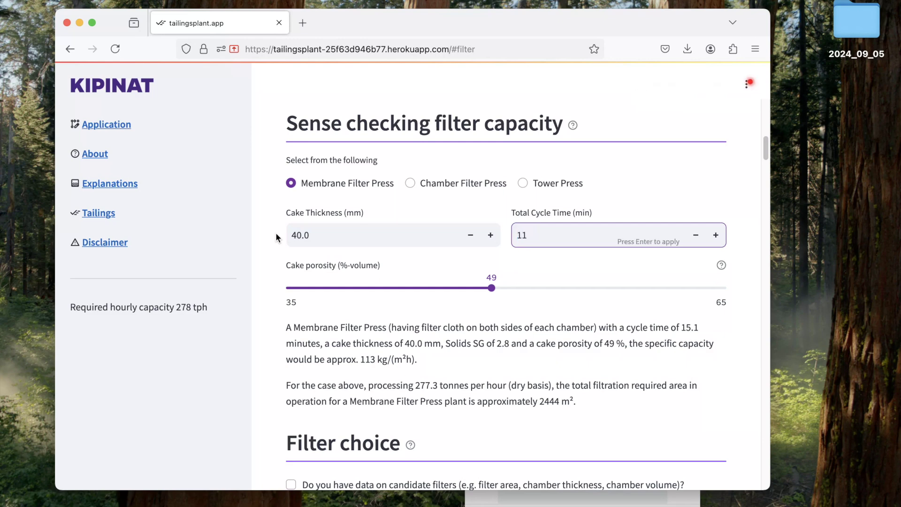
key("Tab")
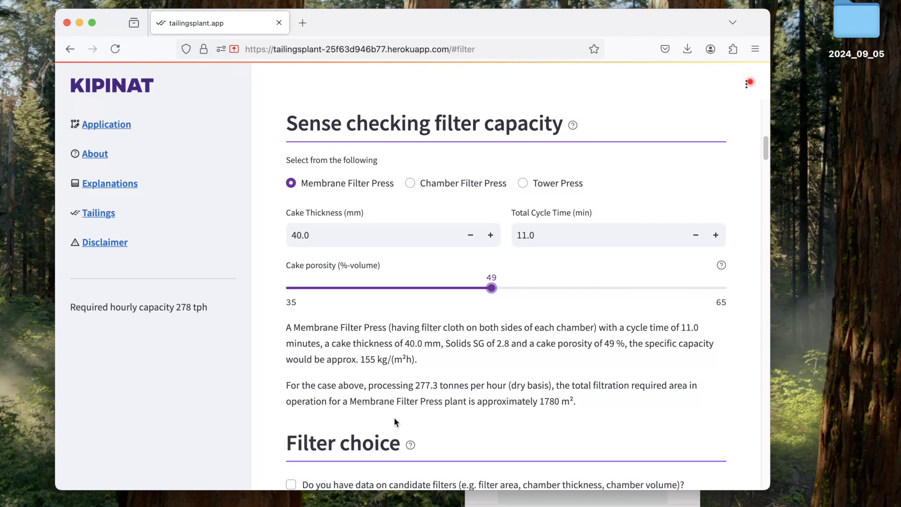
- Name the report download file "report on demo"
left_click(427, 446)
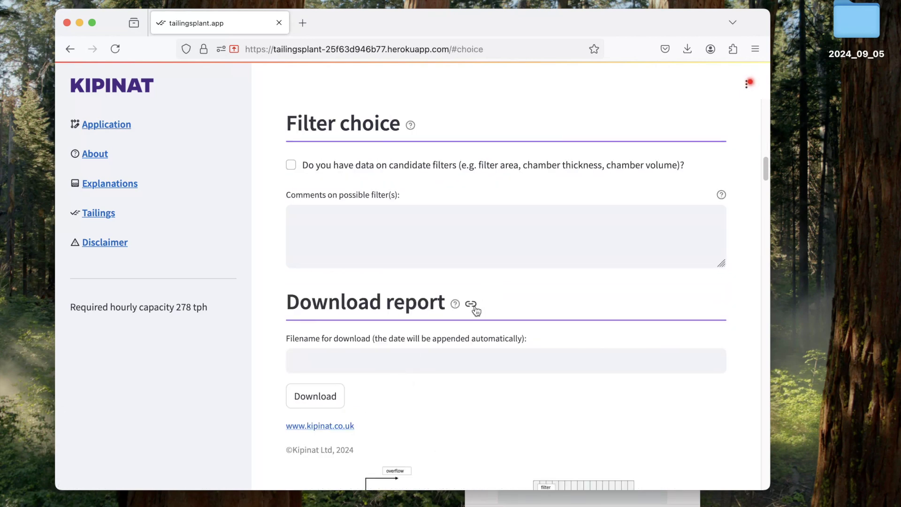
left_click(473, 306)
left_click(321, 187)
type("report")
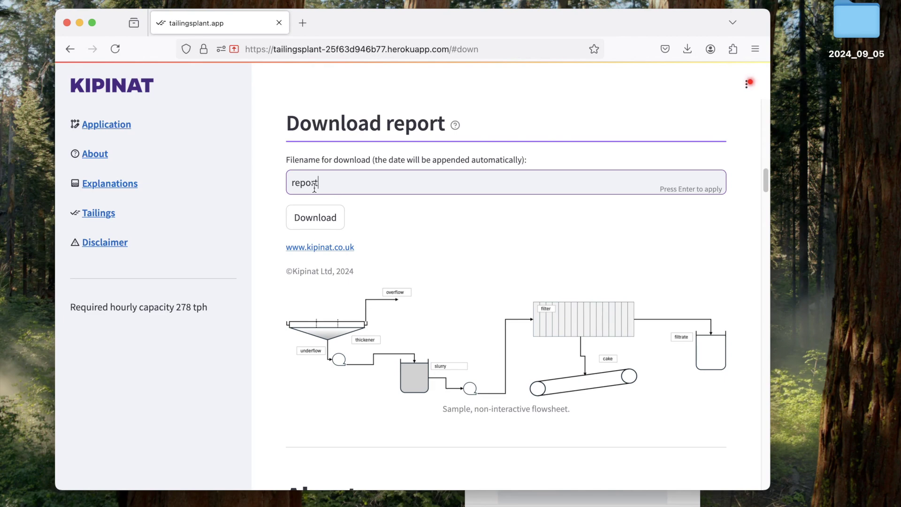
type(" on De")
key("BackSpace")
type("demo")
key("Return")
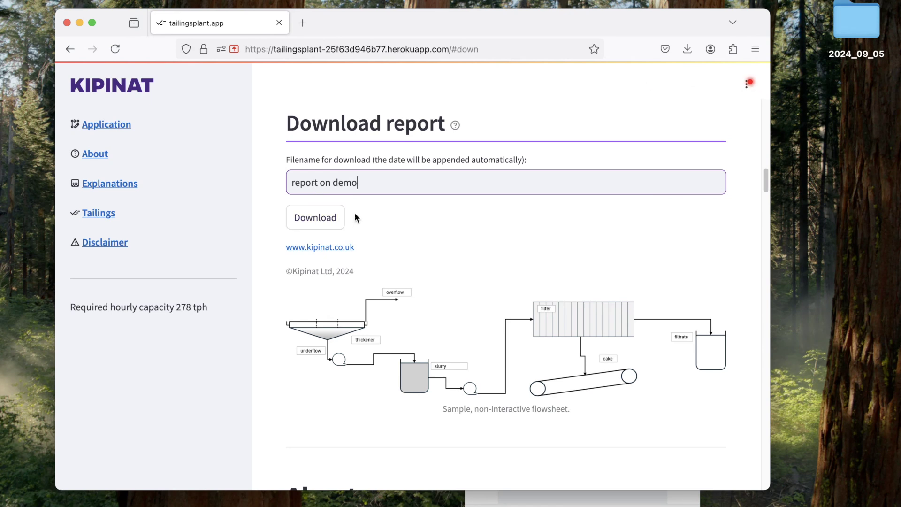
- Enable candidate filter data in the Filter choice section and enter "Vendor 1000" as the filter model
scroll(356, 217, "up", 6)
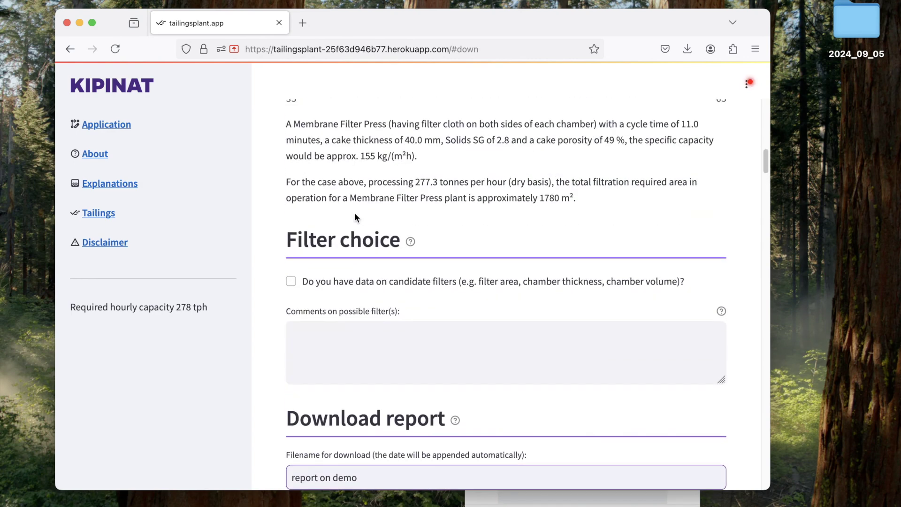
left_click(291, 281)
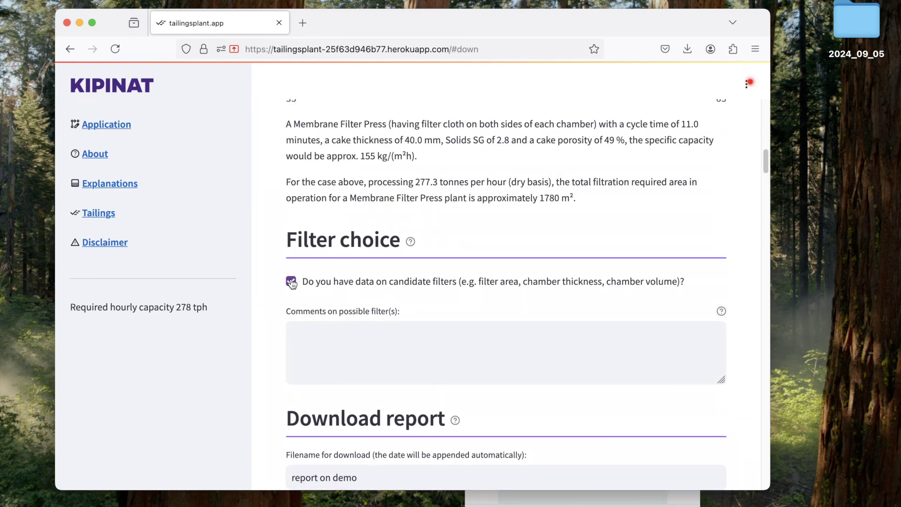
scroll(277, 301, "down", 6)
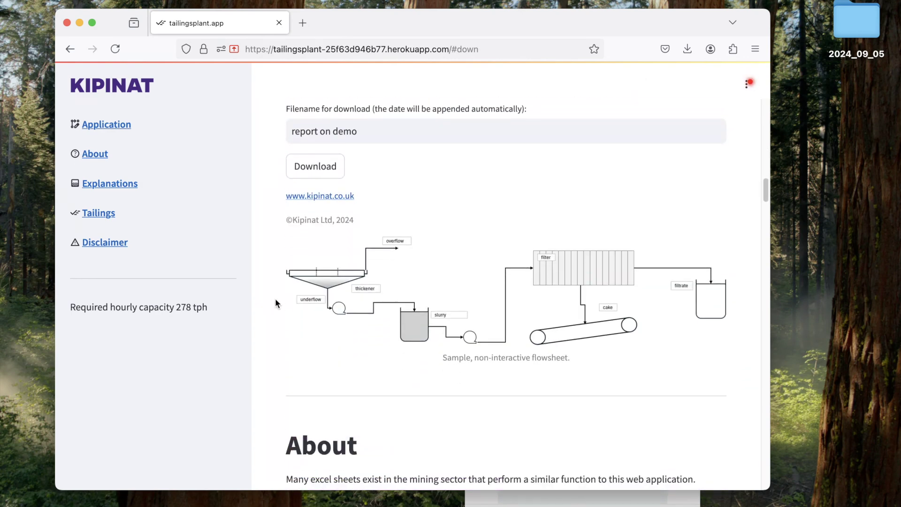
scroll(275, 298, "up", 4)
left_click(308, 234)
type("Vendor")
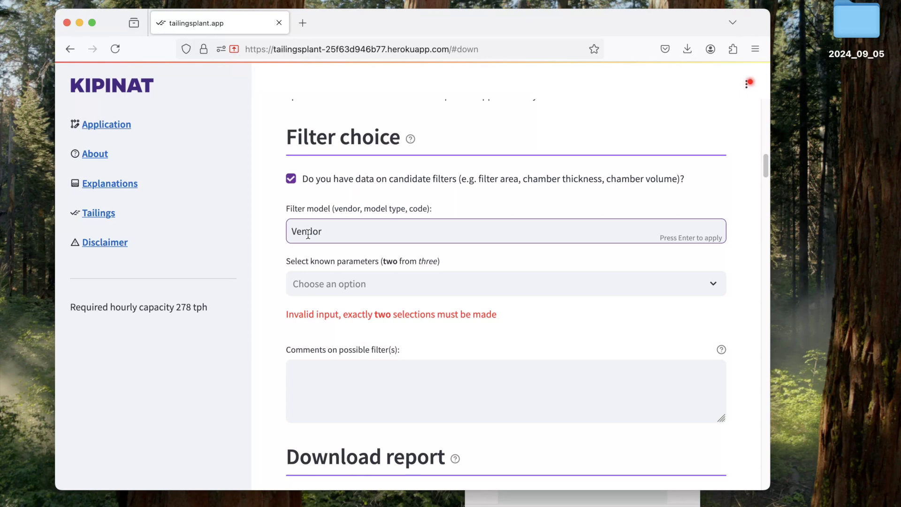
type(" 1000")
key("Tab")
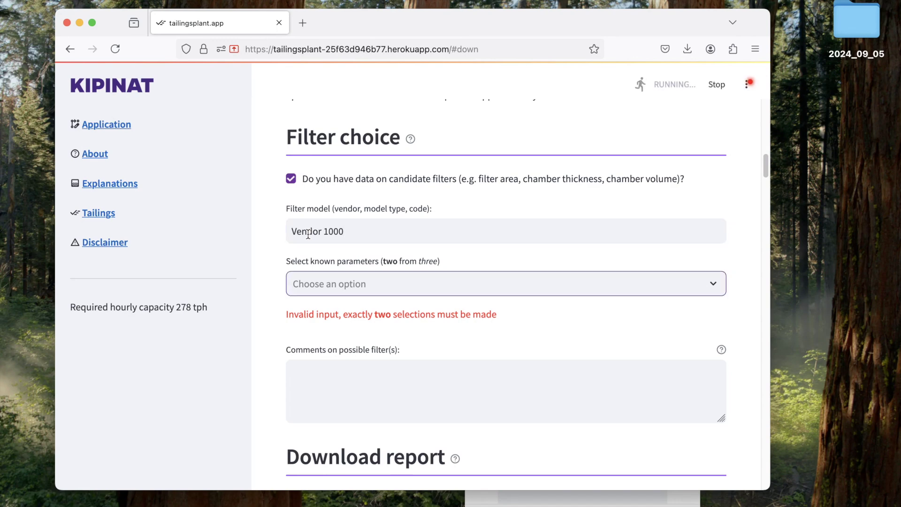
- Select Machine filtration Area and Chamber depth as the two known parameters of the candidate filter
left_click(322, 284)
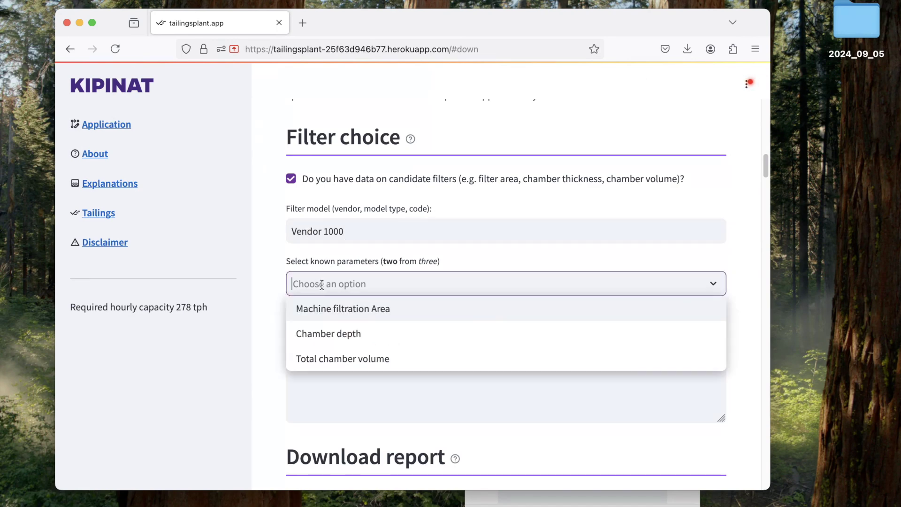
left_click(323, 308)
left_click(324, 308)
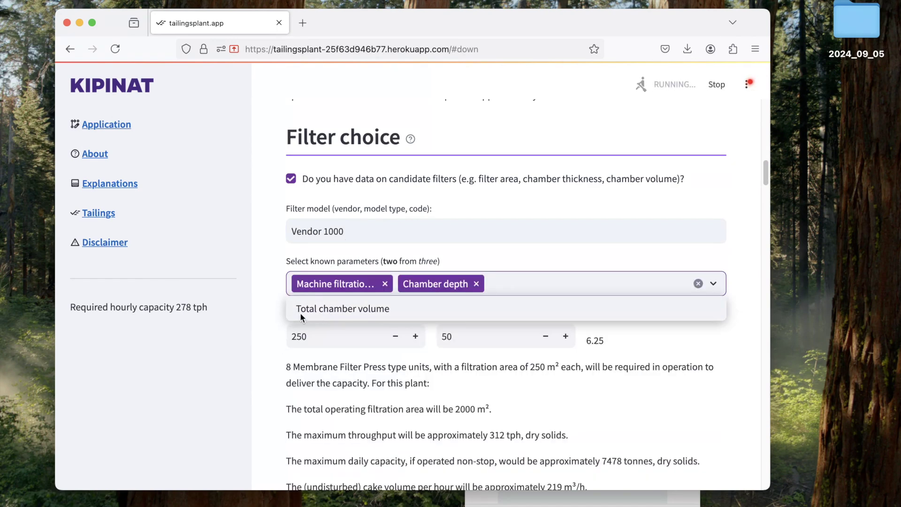
left_click(271, 331)
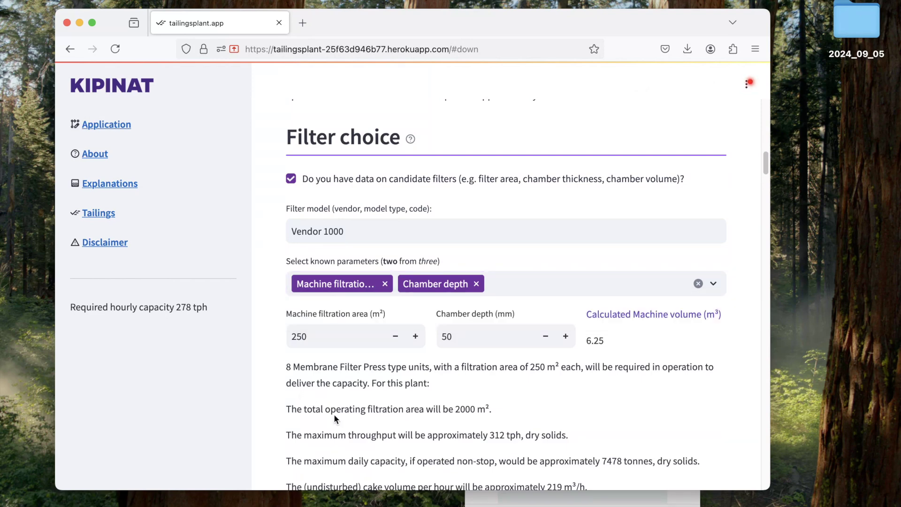
- Set the candidate filter's machine filtration area to 1000 m² and its chamber depth to 40 mm
scroll(334, 414, "down", 3)
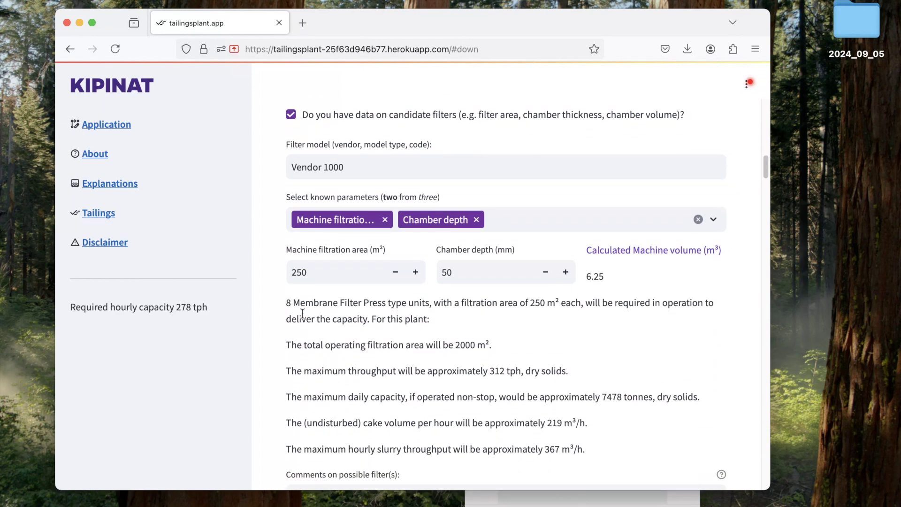
left_click_drag(303, 271, 280, 270)
type("1000")
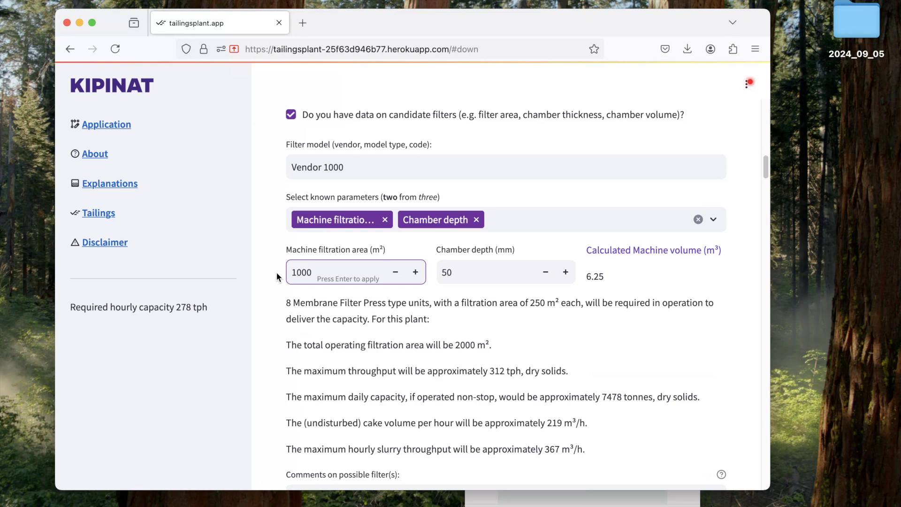
key("Return")
left_click(469, 274)
left_click_drag(469, 274, 439, 272)
type("4")
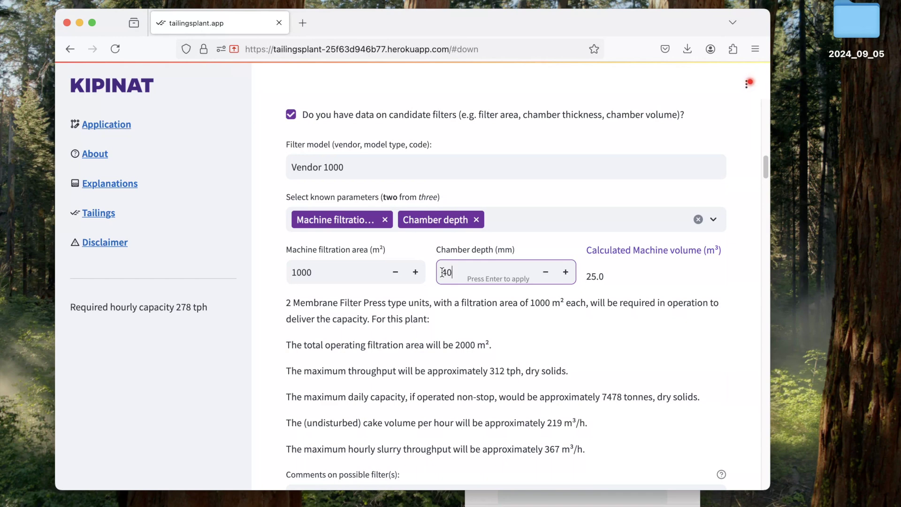
type("0")
key("Return")
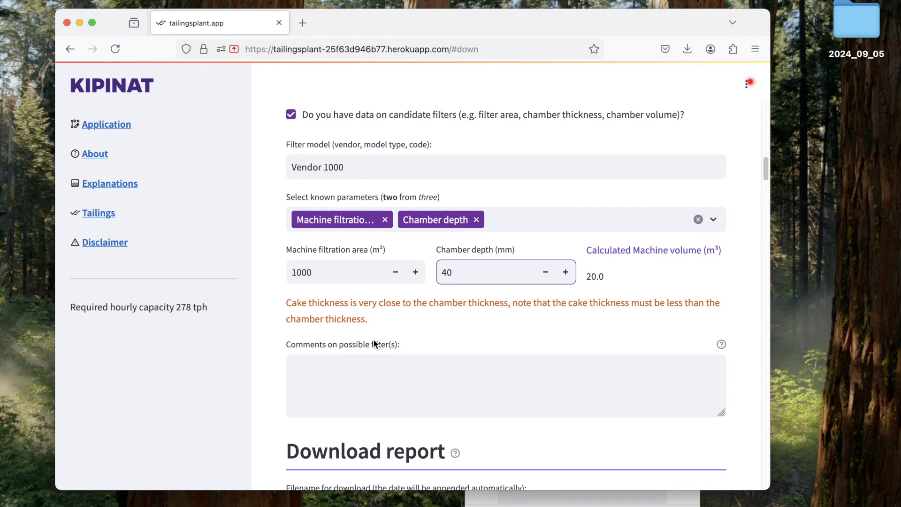
- Reduce the cake thickness in the Sense checking filter capacity section to 38.0 mm
scroll(356, 317, "up", 10)
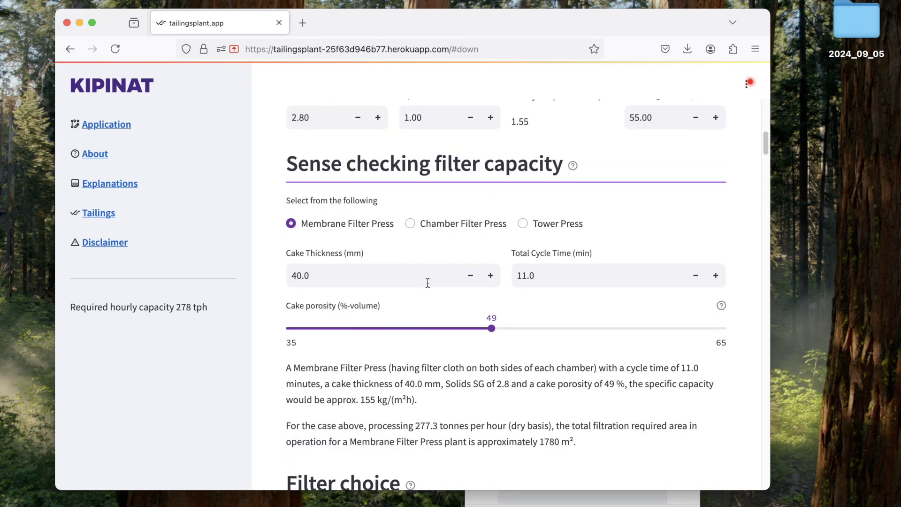
left_click(469, 276)
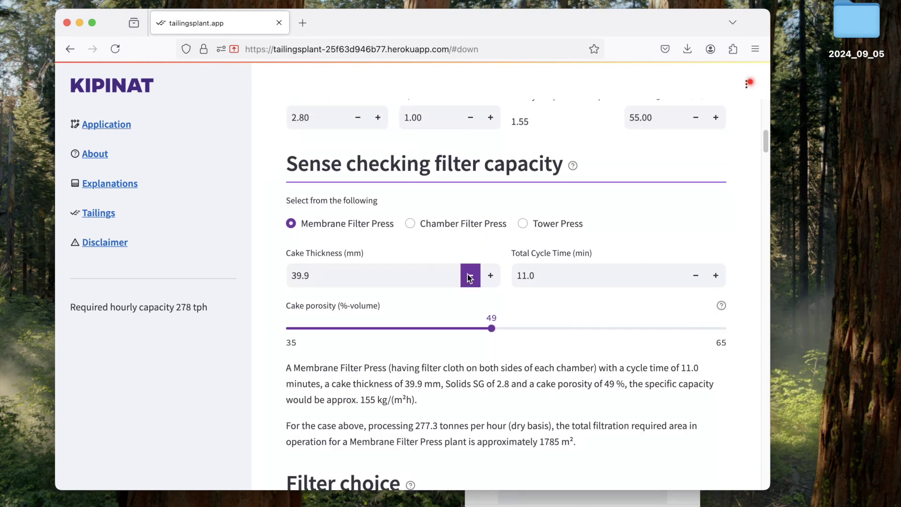
left_click(468, 276)
left_click(469, 276)
left_click(469, 276)
left_click(469, 276)
left_click(469, 276)
left_click(469, 276)
left_click(468, 276)
left_click(470, 277)
left_click(470, 277)
left_click(470, 277)
left_click(471, 277)
left_click(470, 278)
left_click(470, 278)
left_click(470, 277)
left_click(470, 277)
left_click(470, 277)
left_click(471, 277)
left_click(470, 277)
left_click(471, 277)
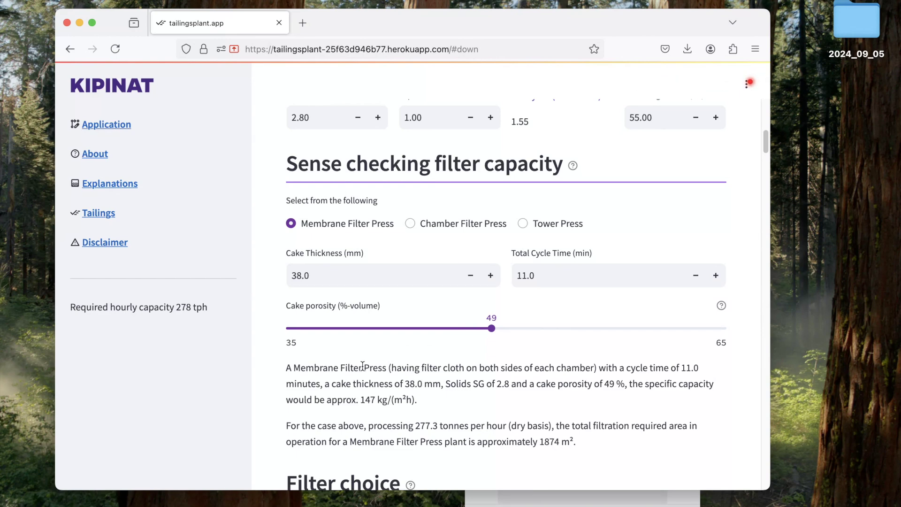
- Compare the required hourly capacity with the maximum throughput calculated for the candidate filter plant
scroll(362, 366, "down", 15)
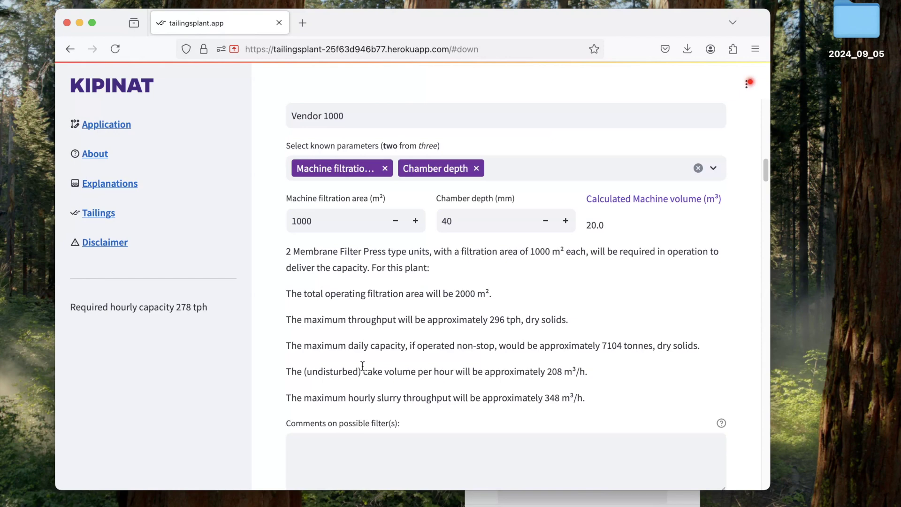
scroll(362, 365, "up", 6)
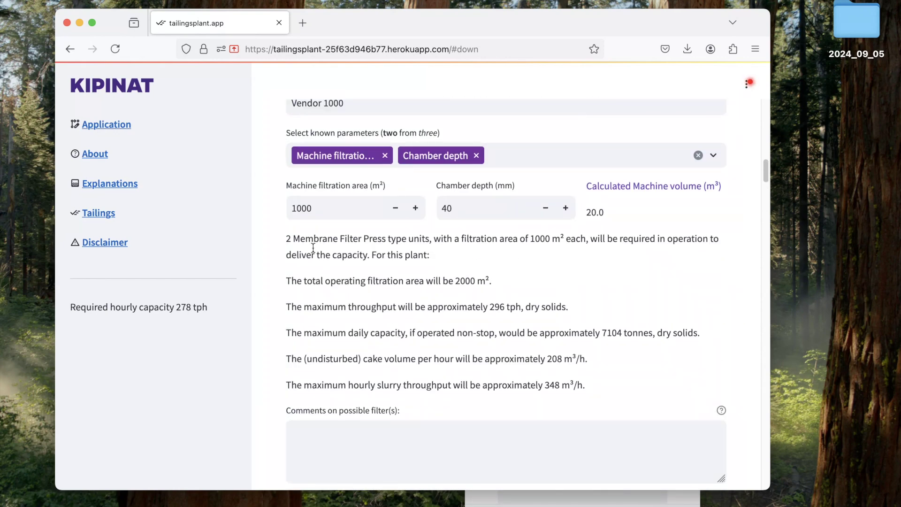
left_click_drag(174, 308, 210, 312)
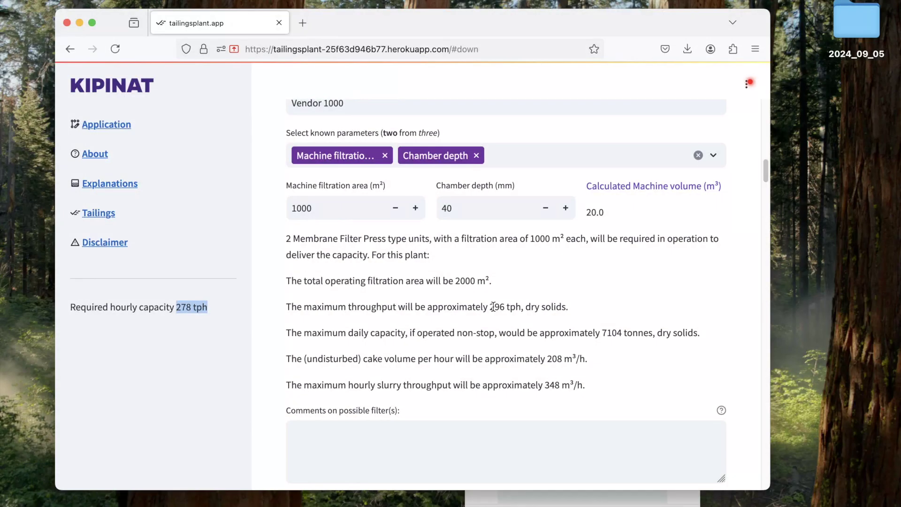
left_click_drag(491, 306, 522, 308)
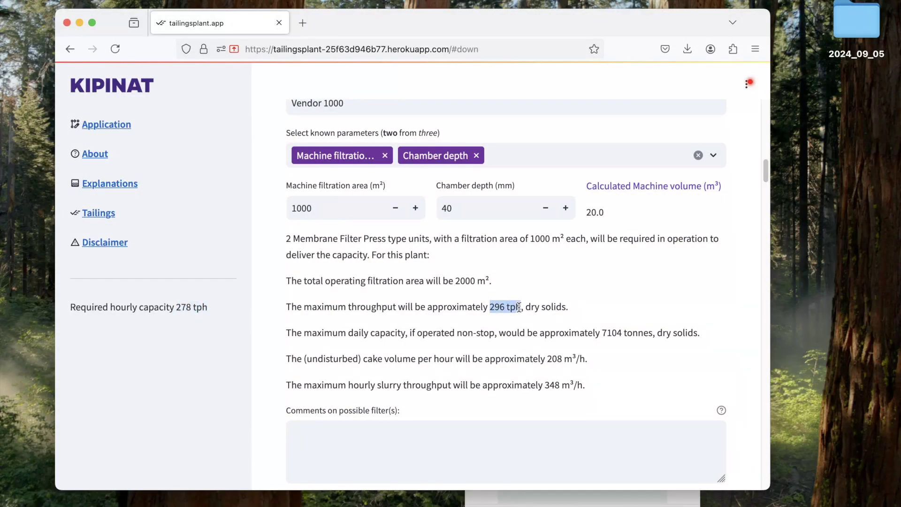
left_click(373, 307)
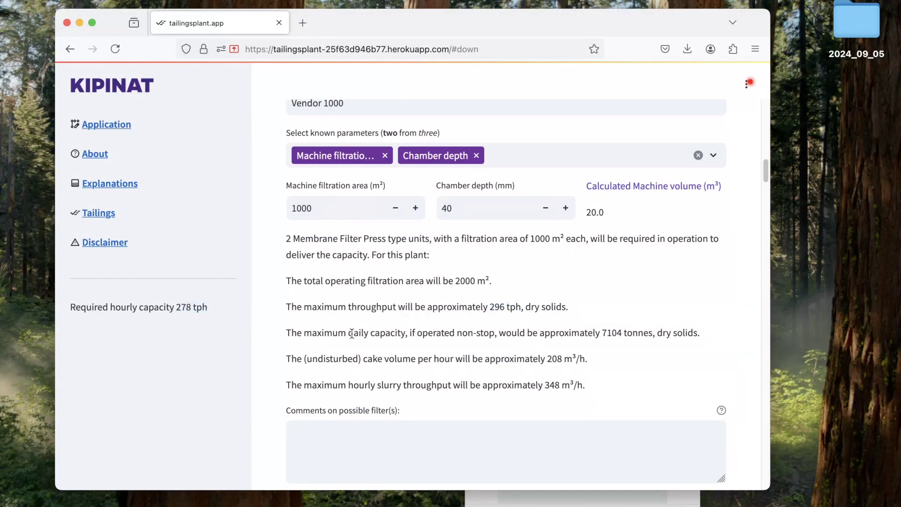
- Enter the list numbers "1.", "2." and "3." on separate lines in the comments on possible filters
scroll(344, 336, "down", 5)
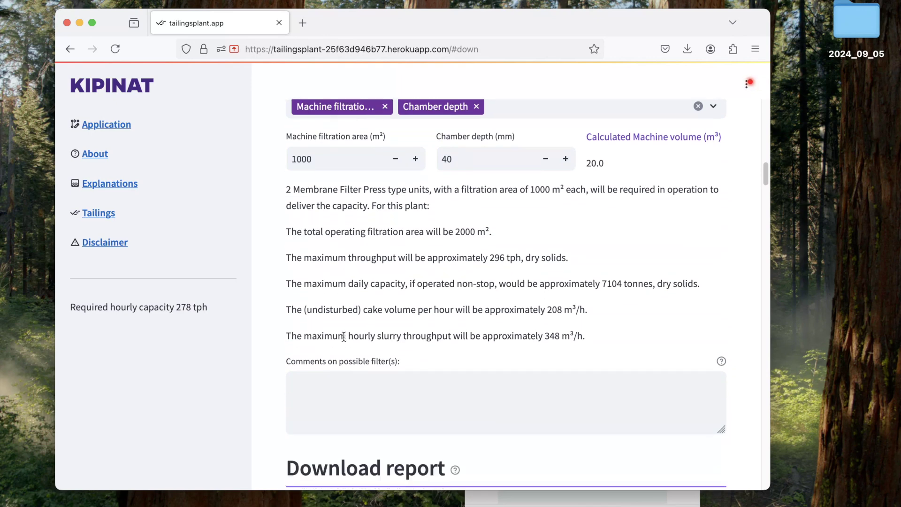
left_click(312, 296)
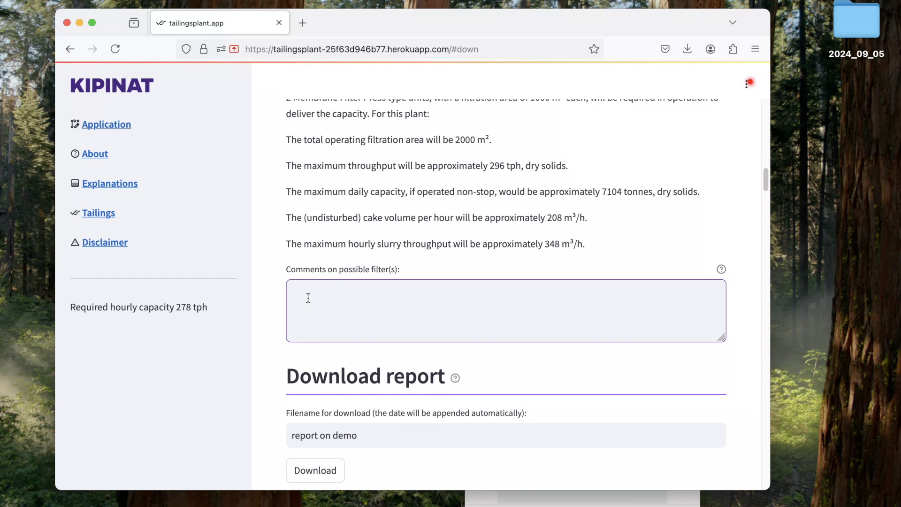
type("1. ")
type("2.")
key("Return")
type("3.")
key("Return")
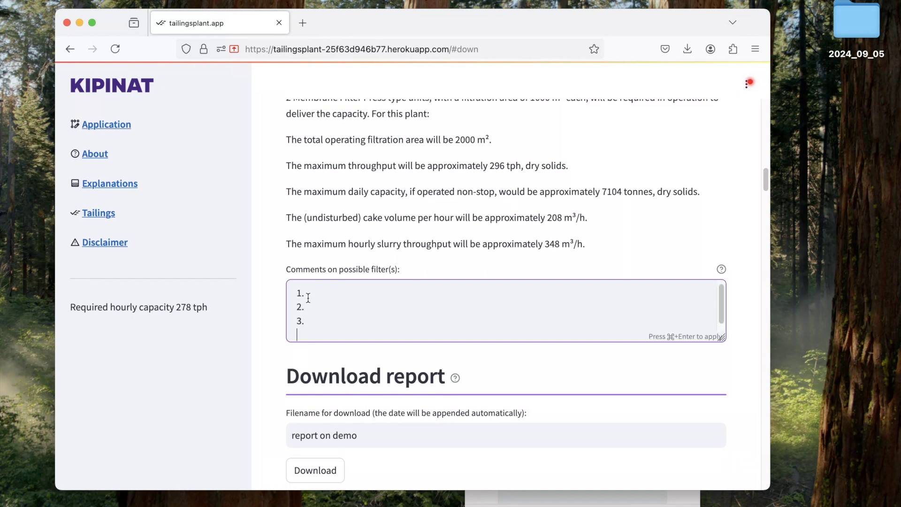
key("Tab")
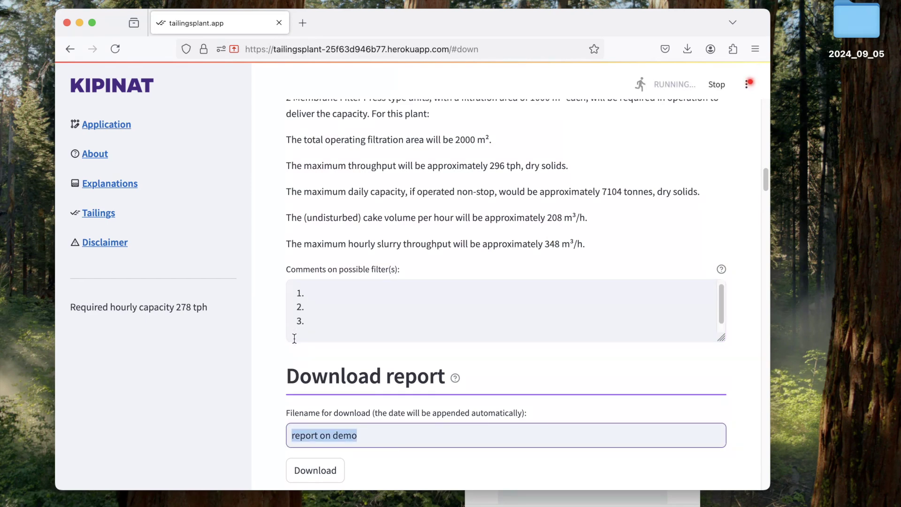
- Download the "report on demo" report and open the resulting PDF
left_click(470, 378)
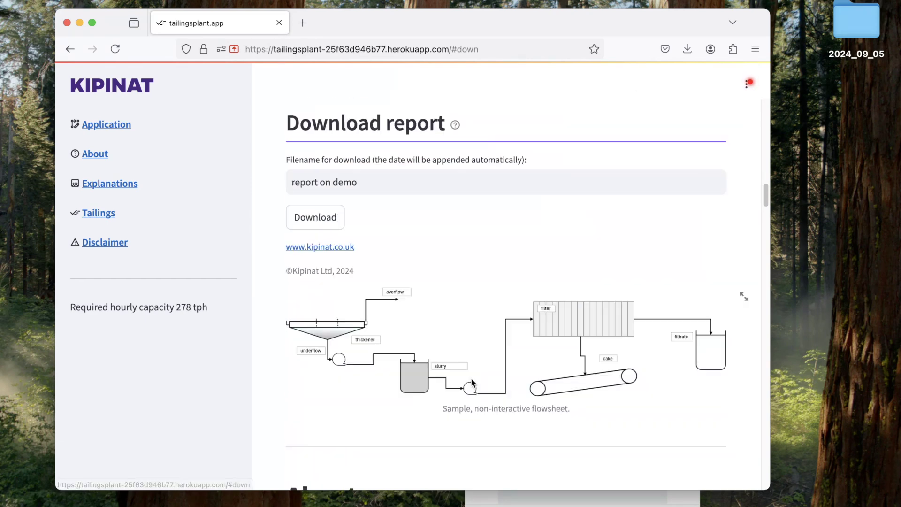
left_click(320, 220)
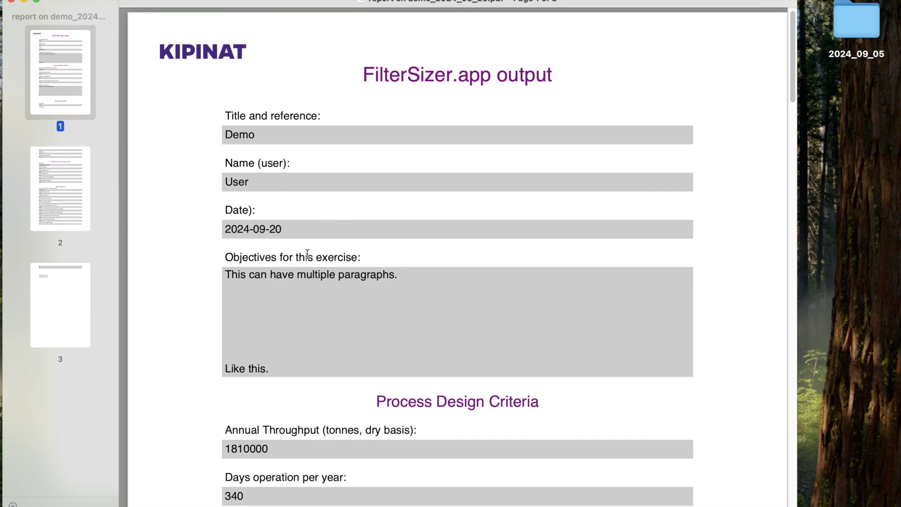
- Review the PDF report's process design criteria, slurry parameters, filtration rate and required area, and filter selection sections
scroll(307, 254, "down", 3)
scroll(307, 254, "down", 5)
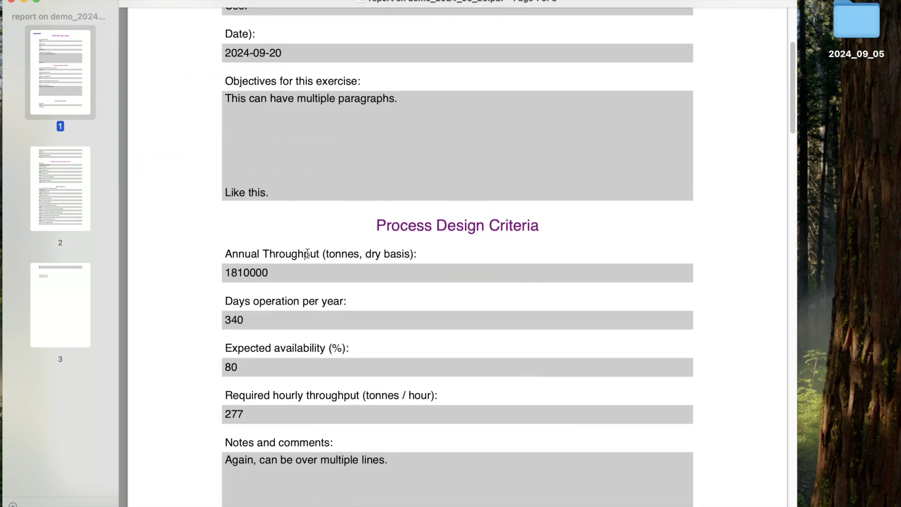
scroll(307, 254, "down", 4)
scroll(307, 253, "down", 9)
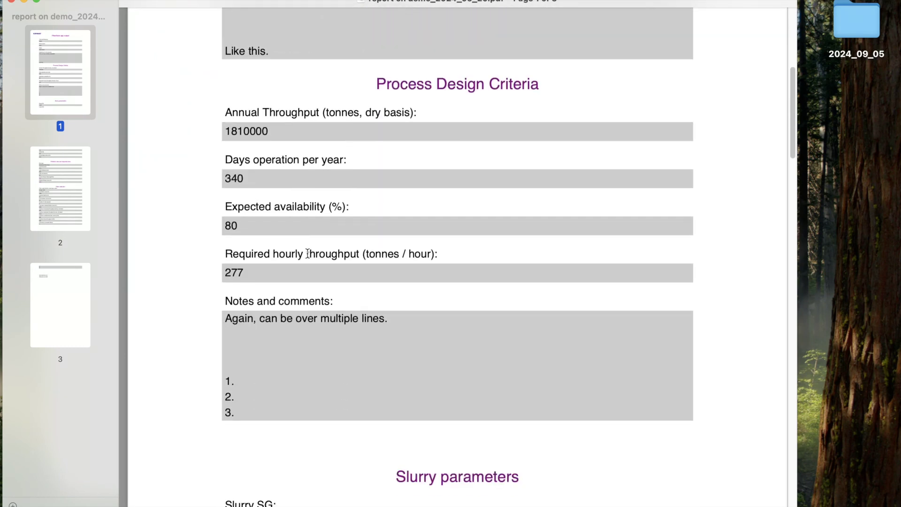
scroll(307, 254, "down", 14)
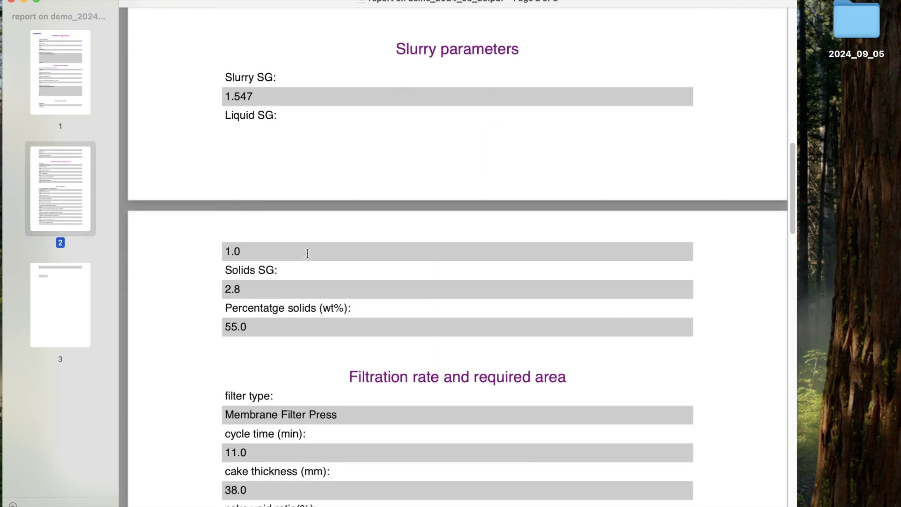
scroll(307, 253, "down", 3)
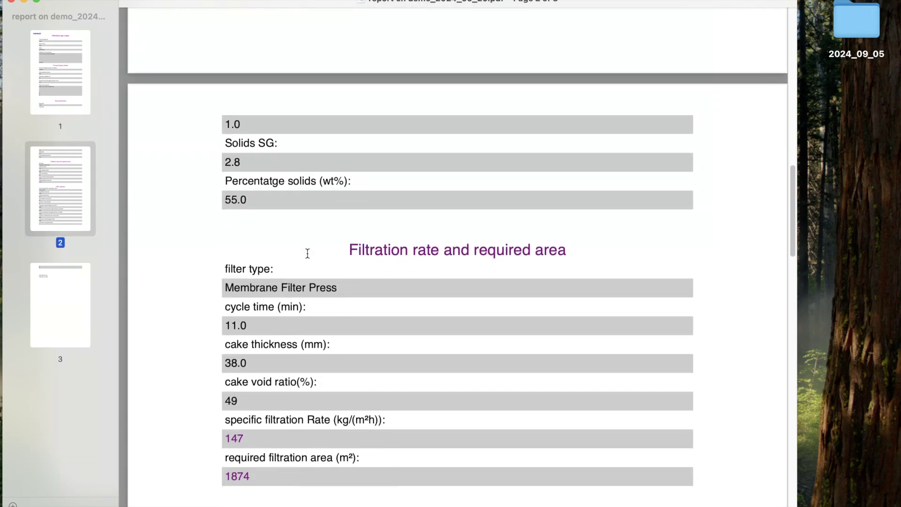
scroll(307, 254, "down", 3)
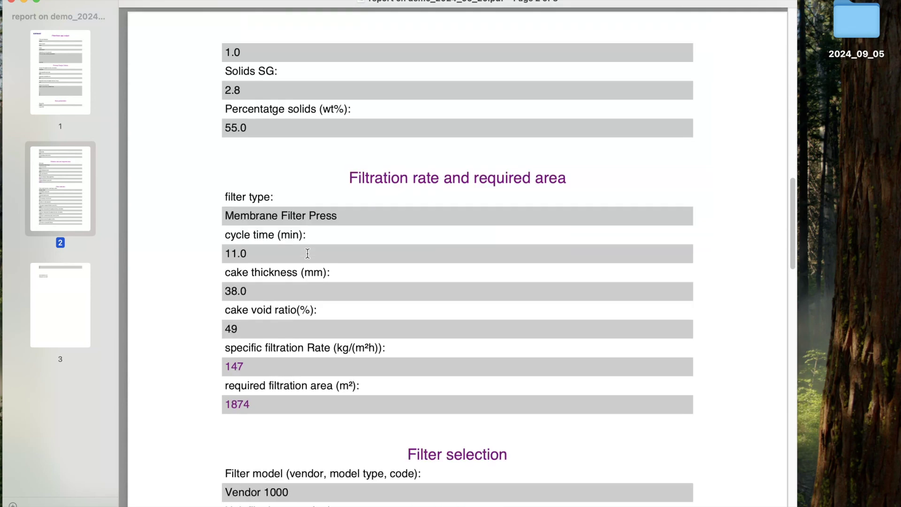
scroll(307, 254, "down", 6)
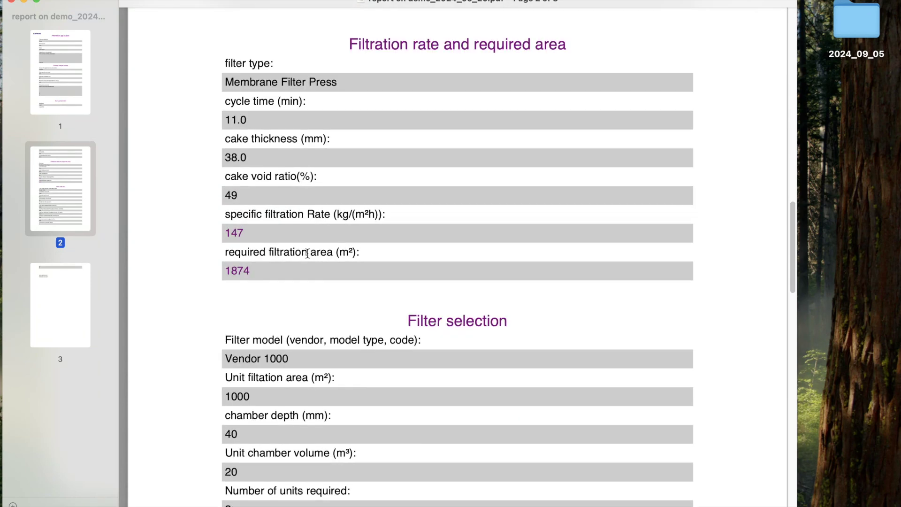
scroll(307, 253, "down", 3)
scroll(308, 254, "down", 1)
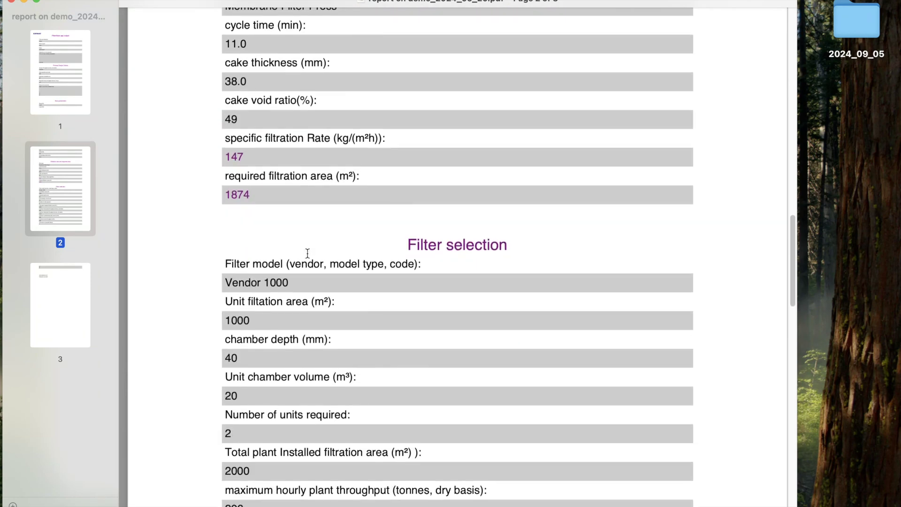
scroll(307, 254, "down", 5)
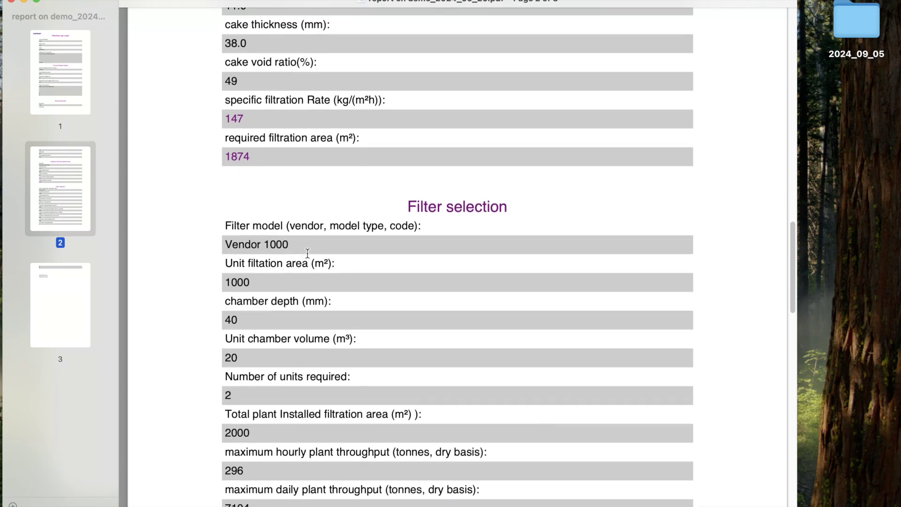
scroll(307, 253, "down", 2)
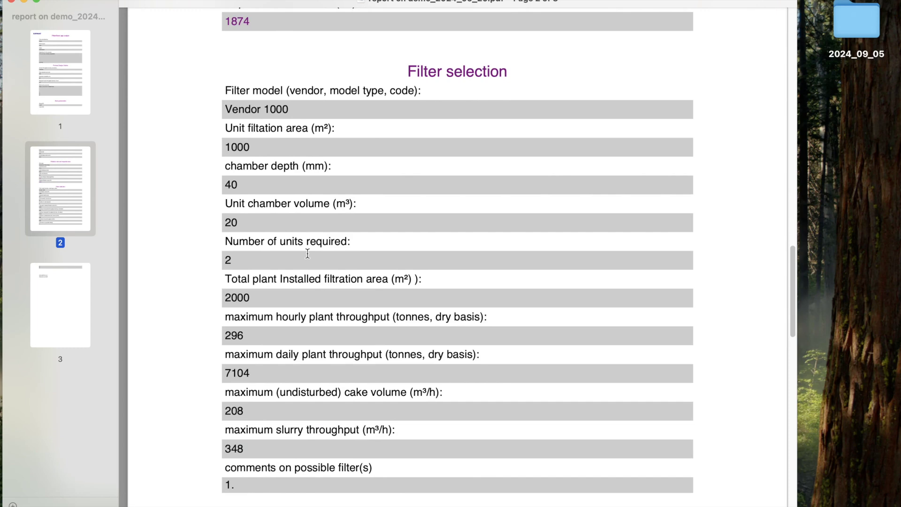
scroll(307, 254, "up", 20)
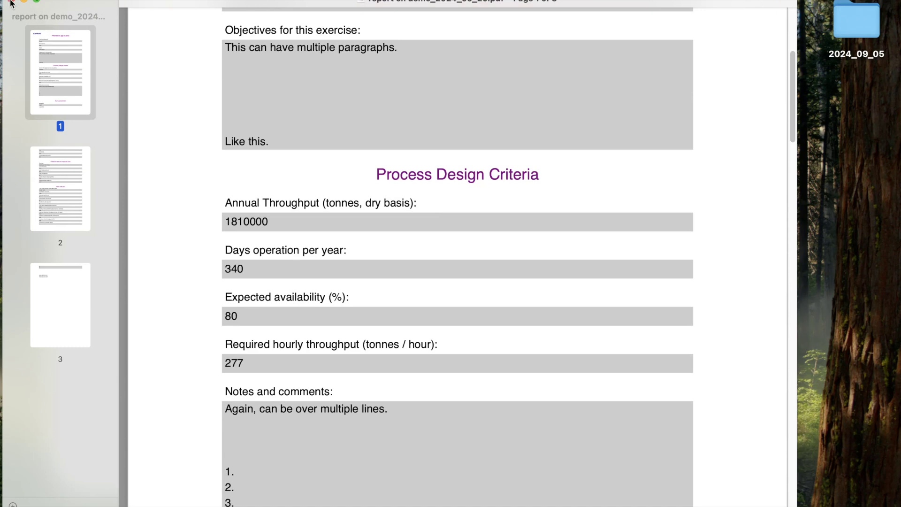
- Close the PDF report and return to the Application section at the start of the web page
left_click(11, 3)
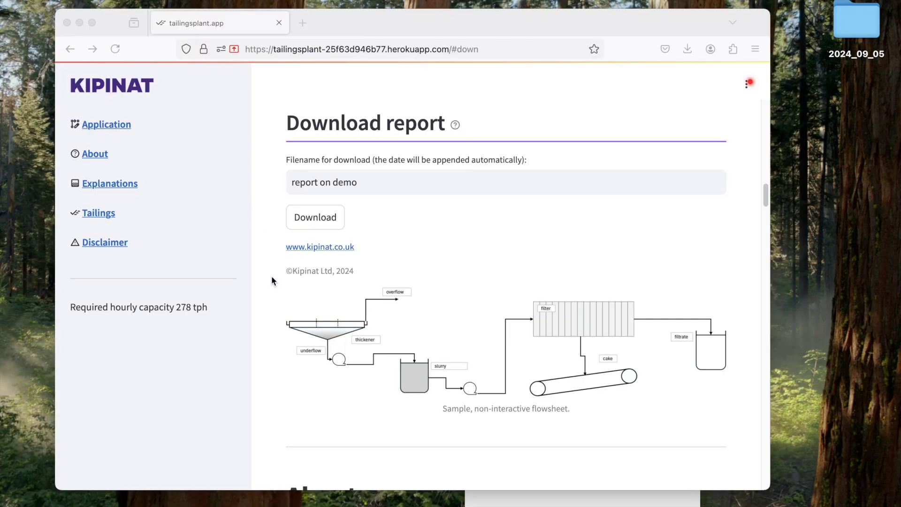
left_click(114, 129)
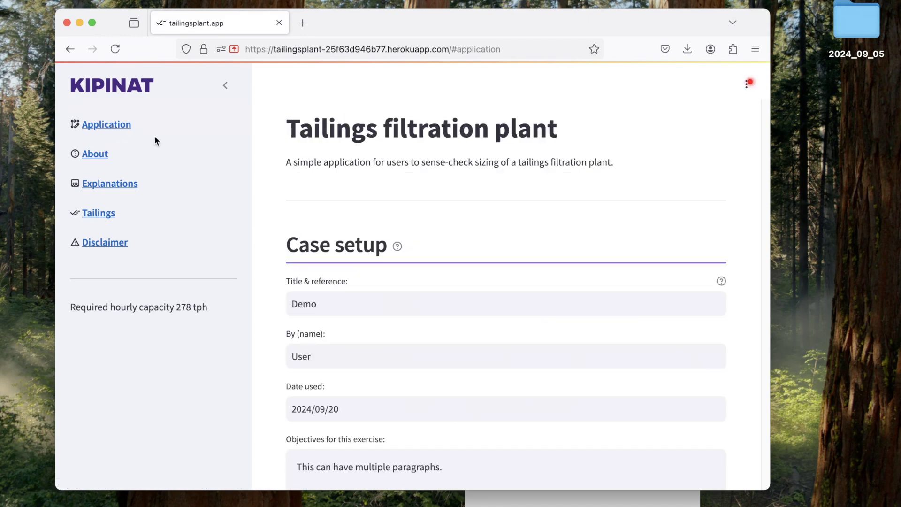